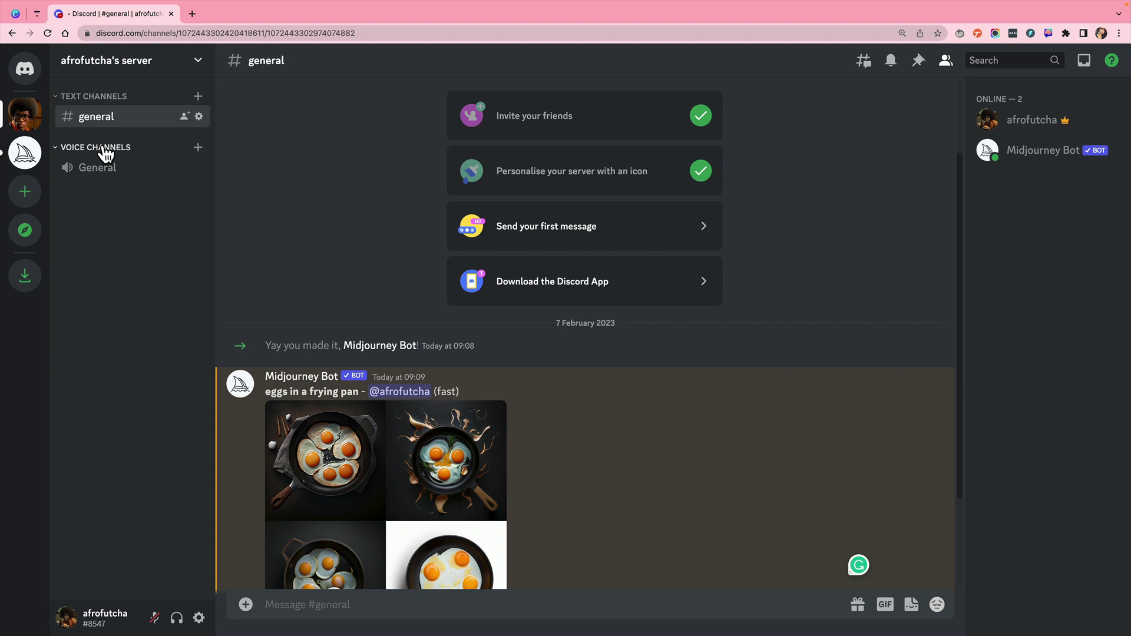
Rename the Text Channels category to Midjourney Images, save the change and leave the category settings
right_click(115, 100)
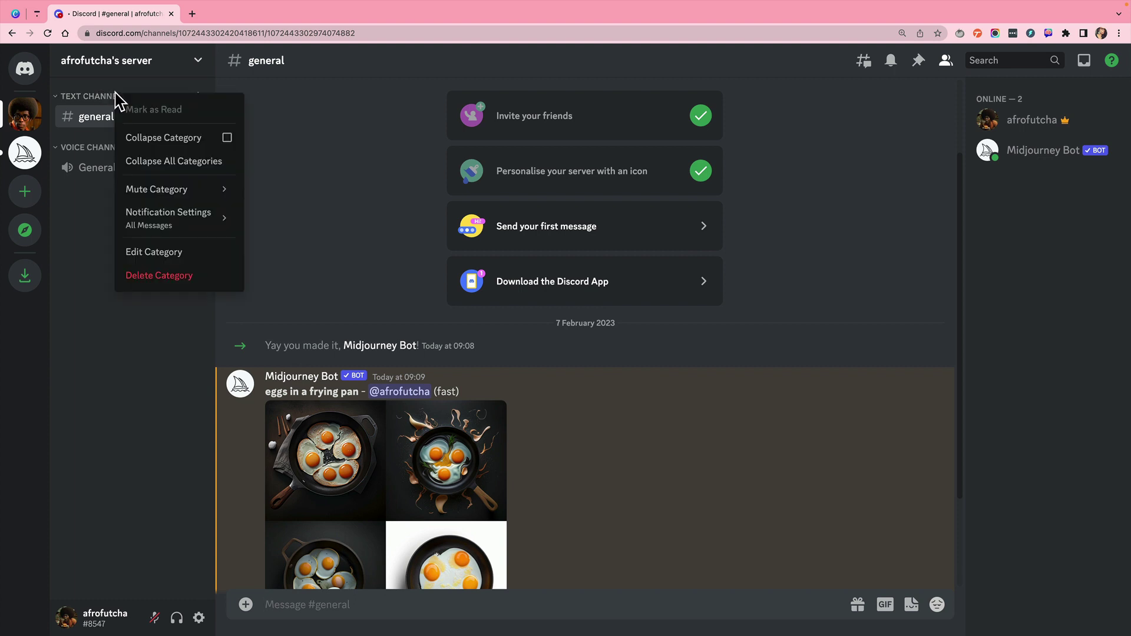
mouse_move(187, 219)
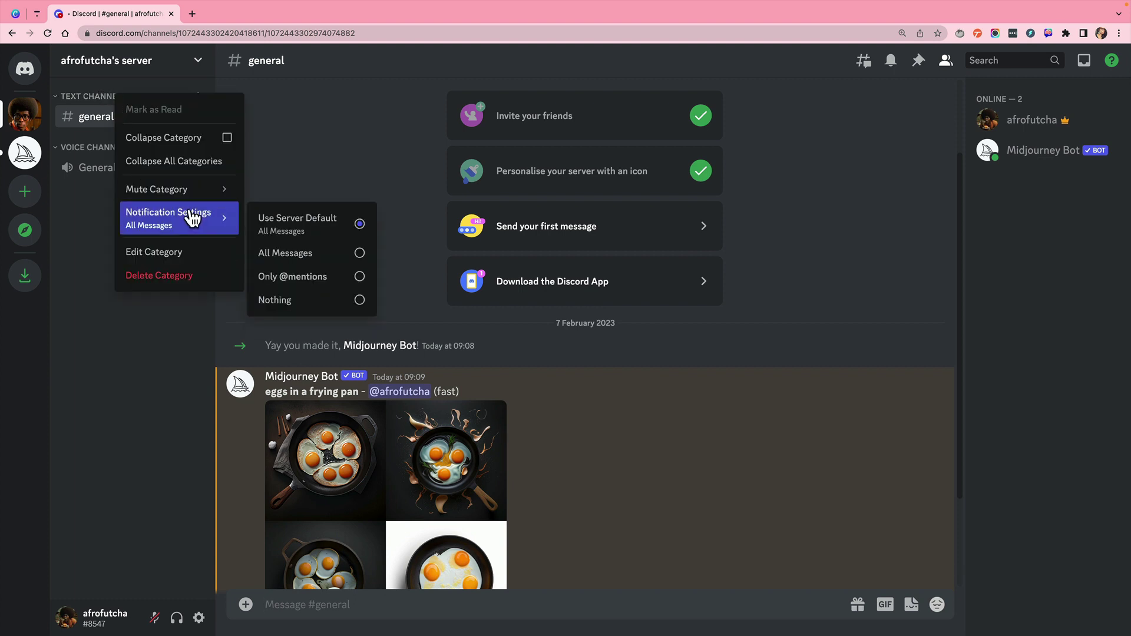
click(183, 255)
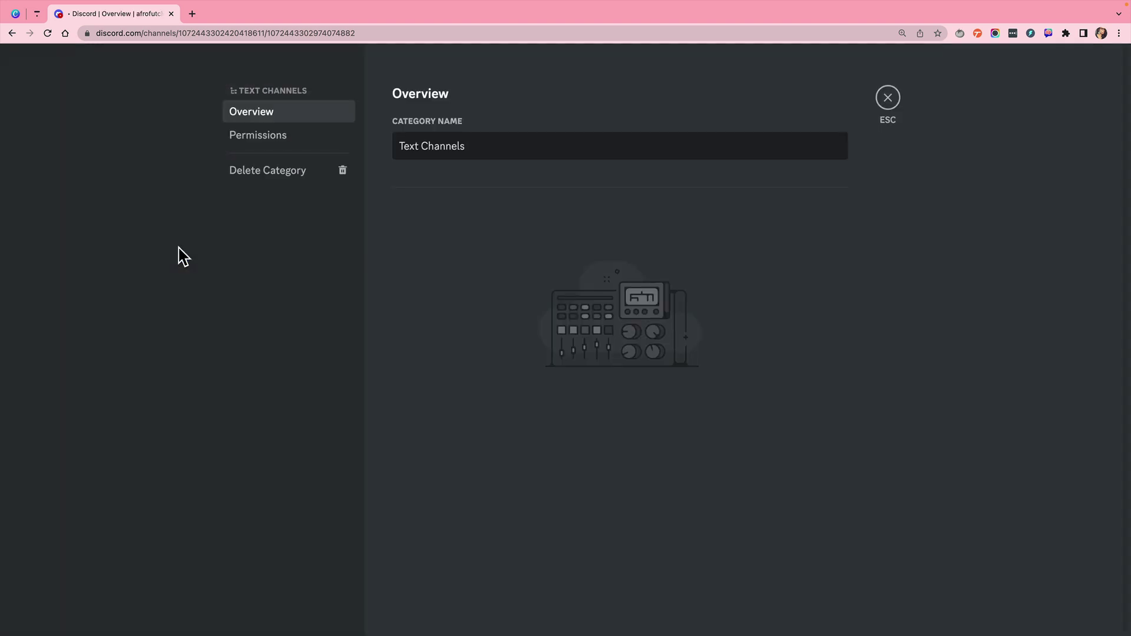
click(480, 148)
drag(498, 148, 336, 154)
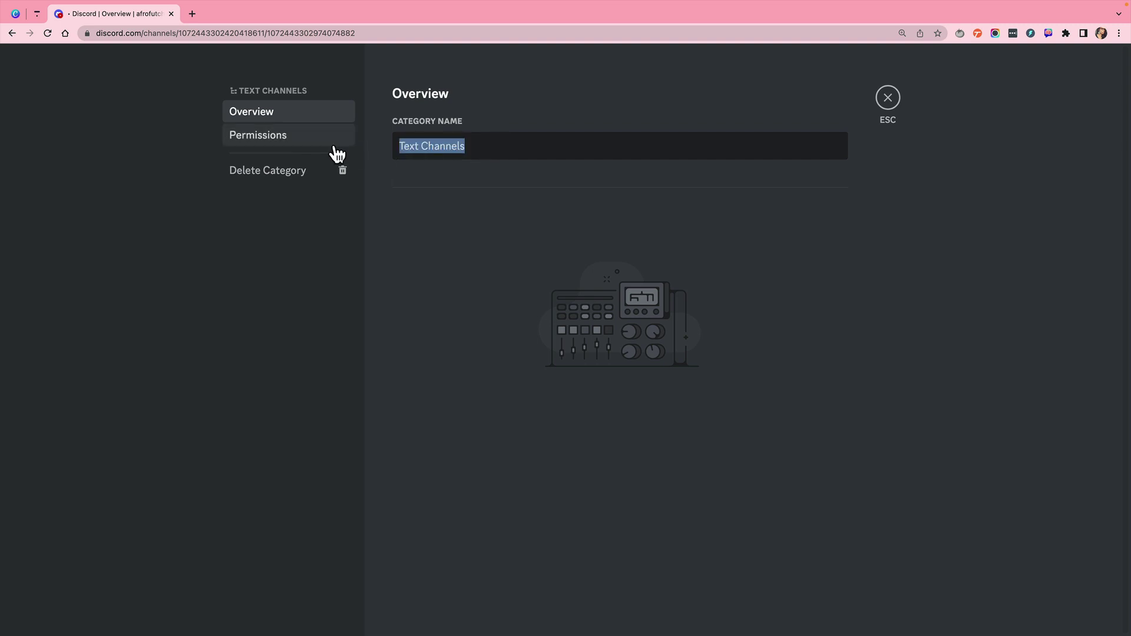
text(Midjourney )
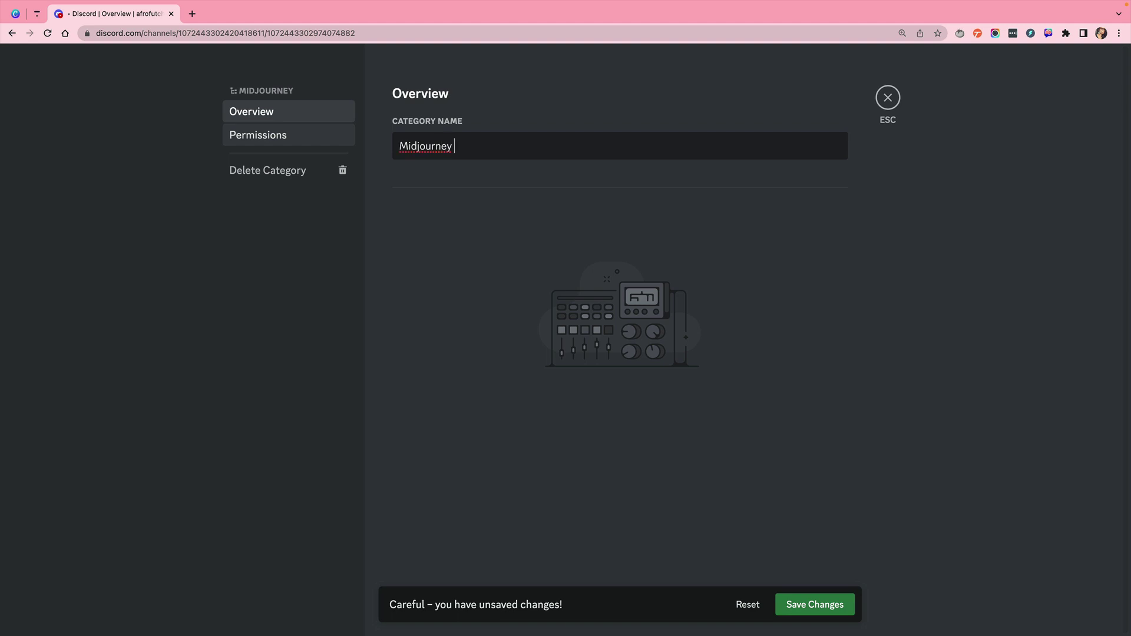
text(Images)
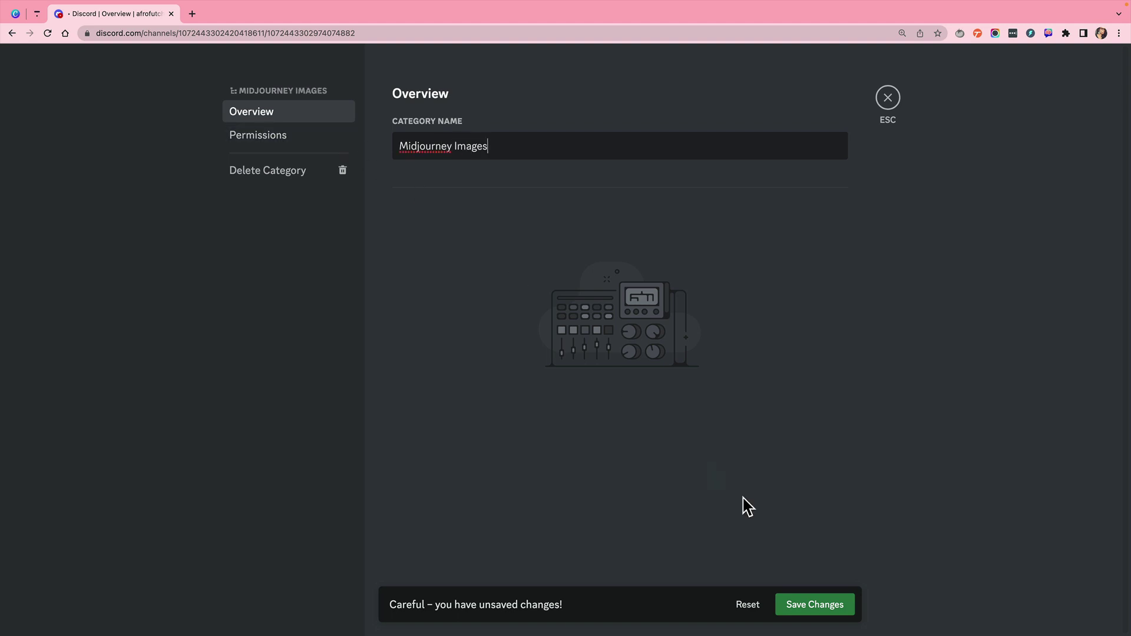
click(815, 613)
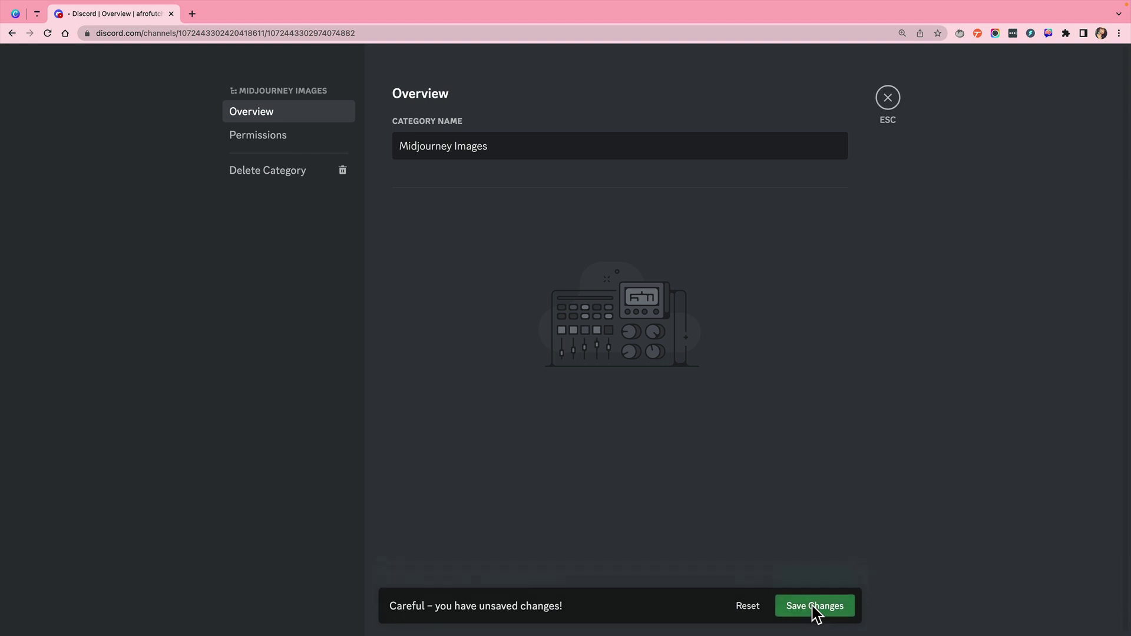
click(888, 99)
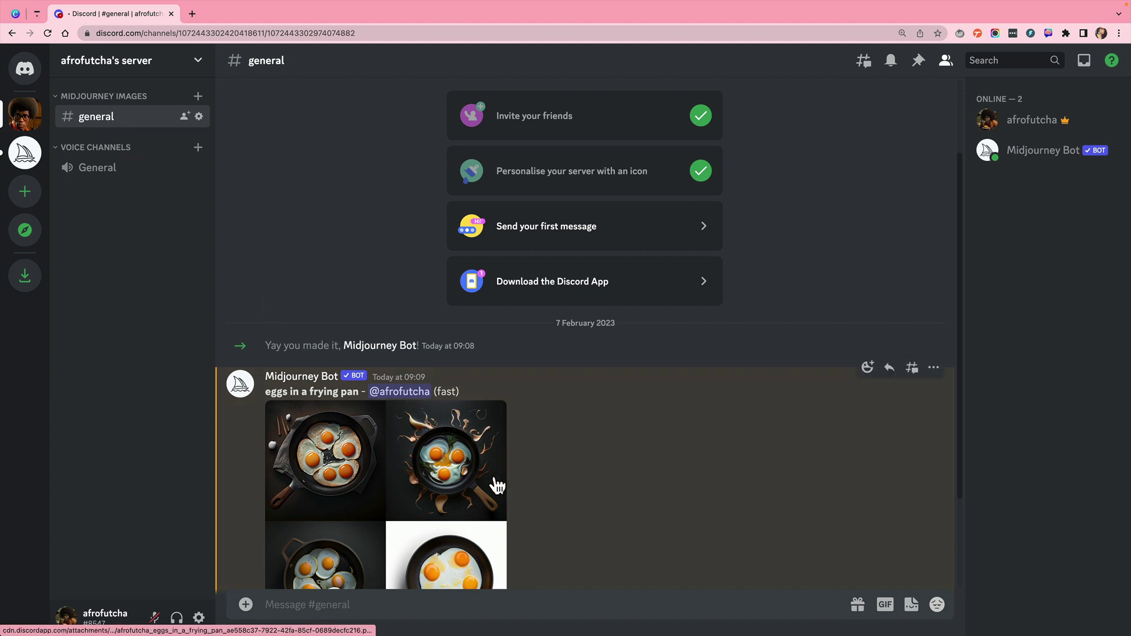
Rename the general text channel to food, save the change and leave the channel settings
scroll(489, 471, down, 1)
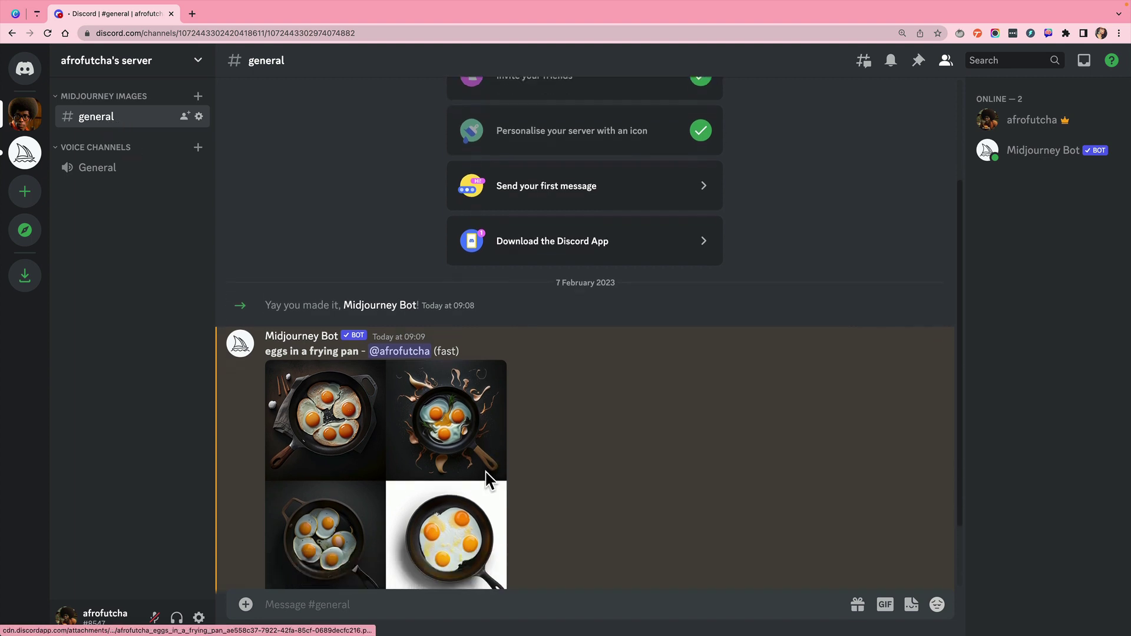
right_click(103, 118)
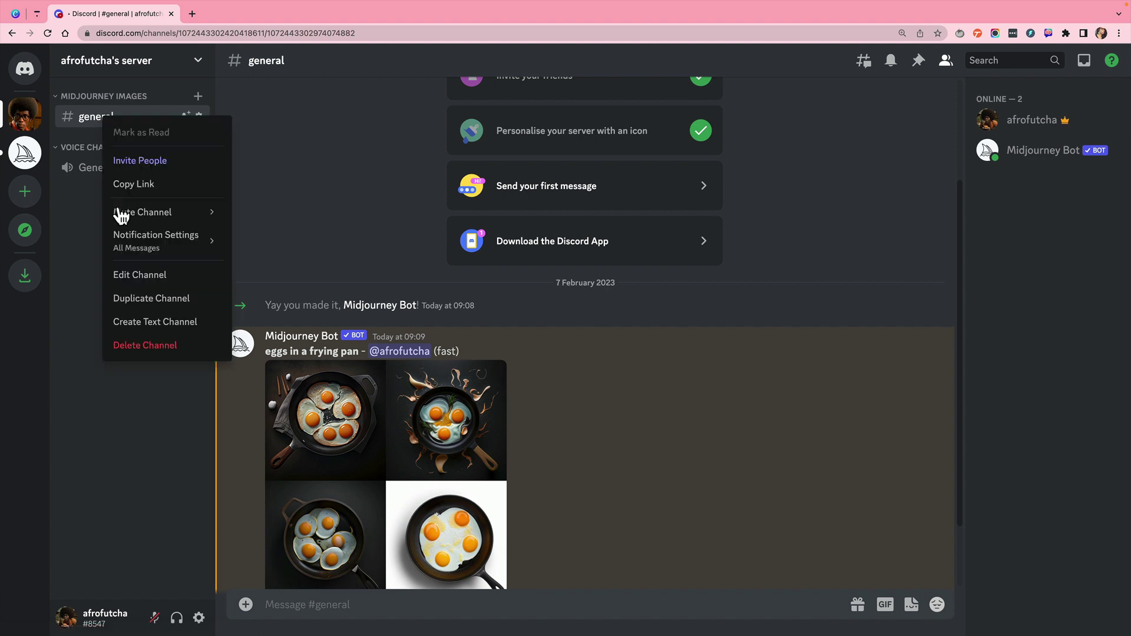
click(157, 280)
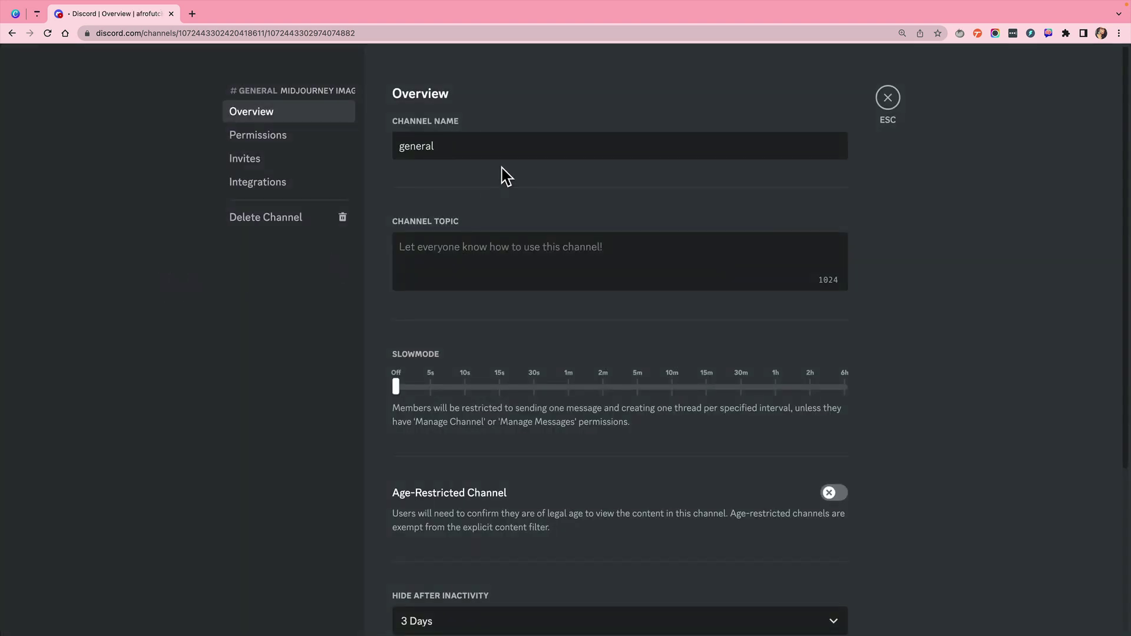
drag(457, 146, 389, 147)
text(food)
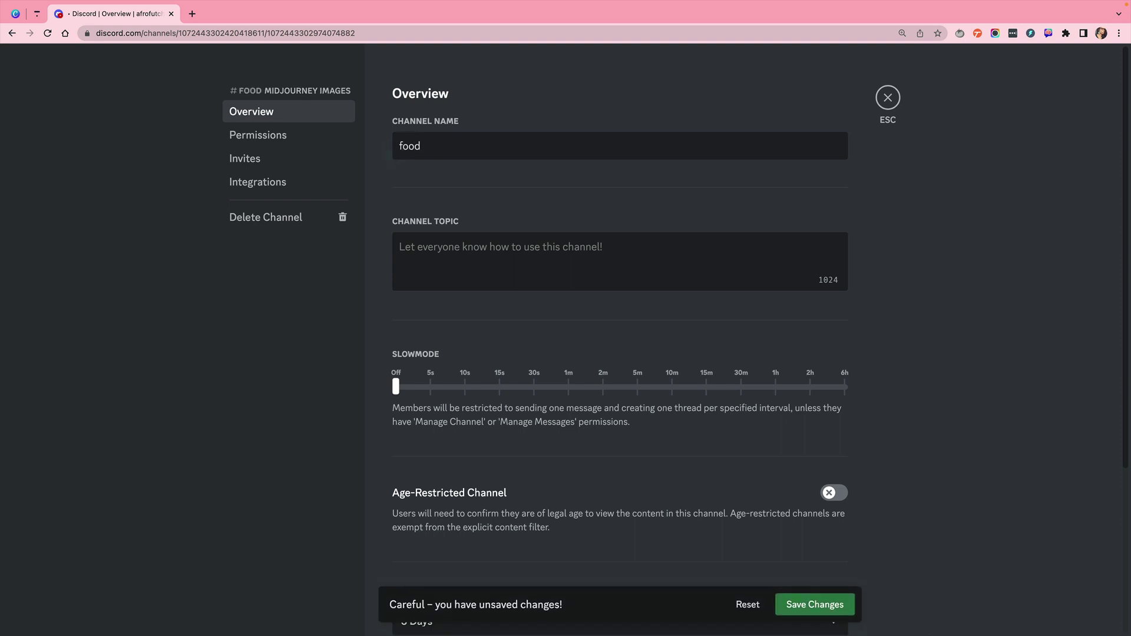
click(816, 605)
click(887, 98)
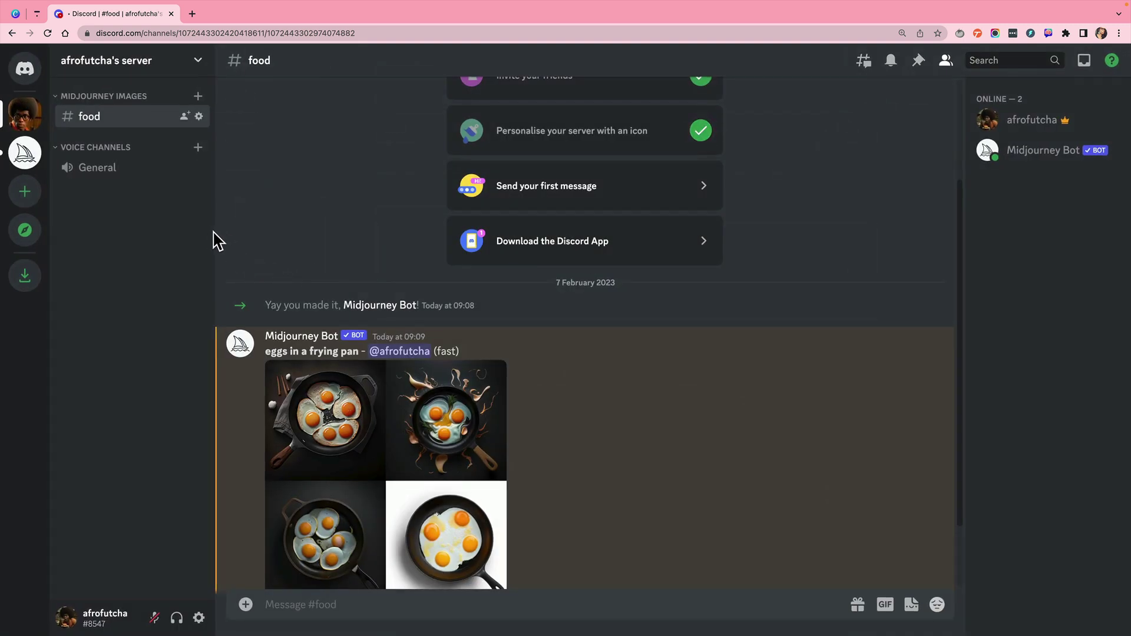
Create a text channel named people in the Midjourney Images category
click(199, 98)
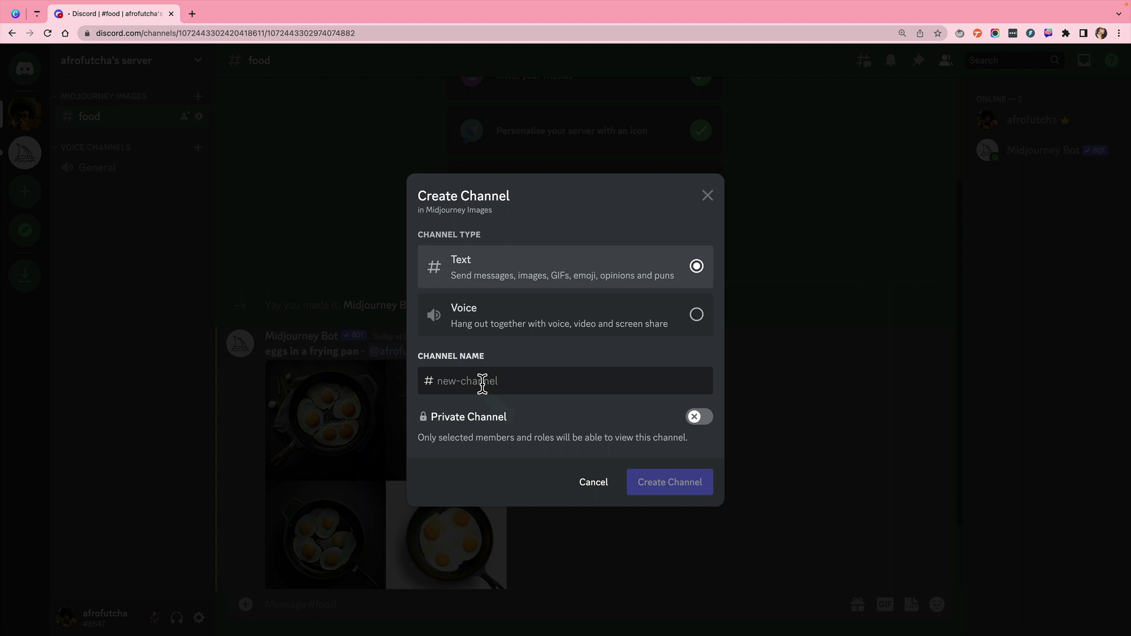
text(p)
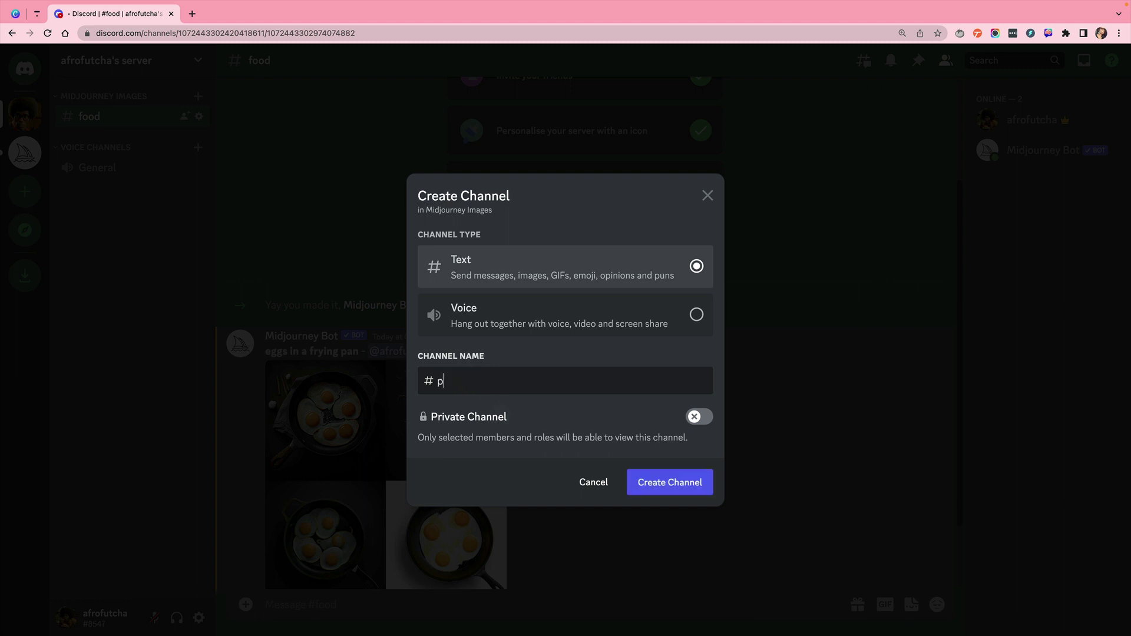
text(eople)
click(669, 481)
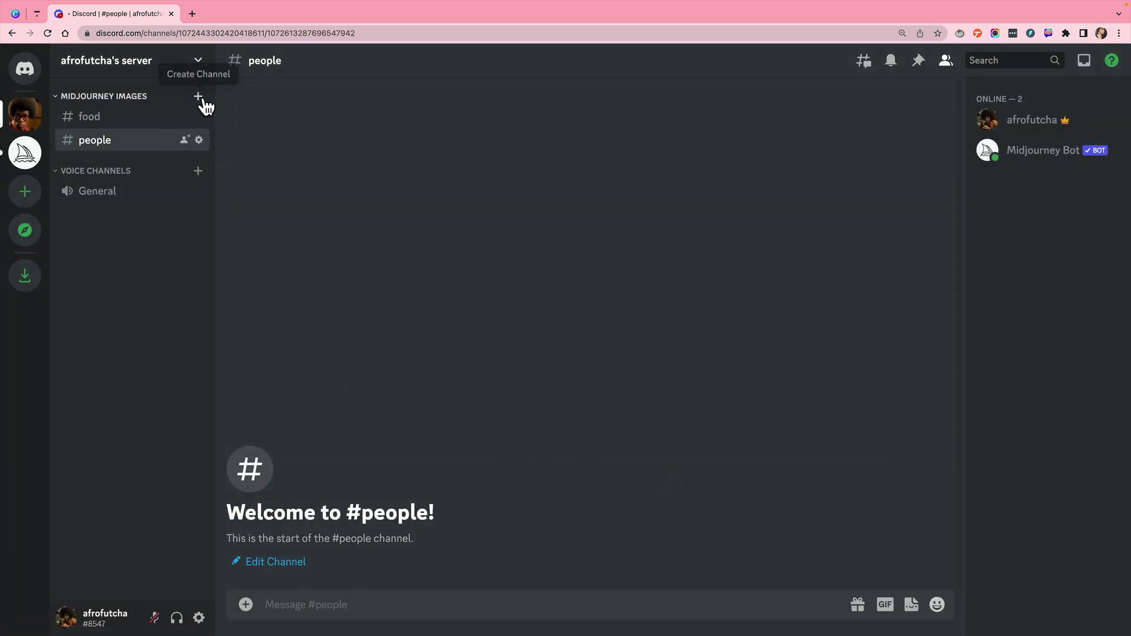
Create a text channel named abstract in the Midjourney Images category
click(199, 98)
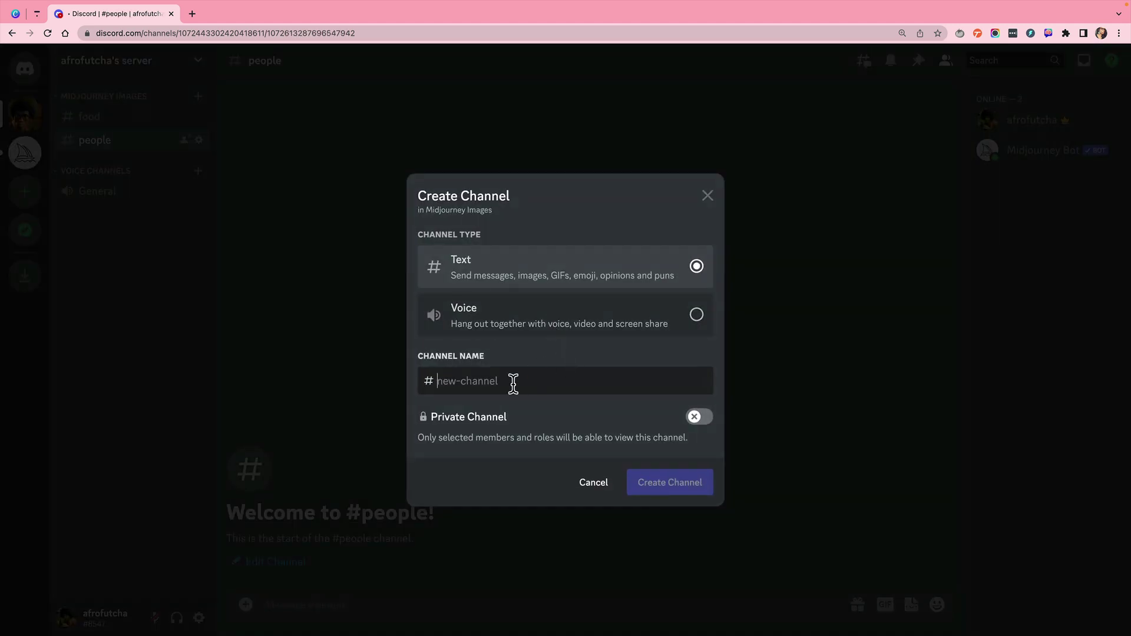
text(a)
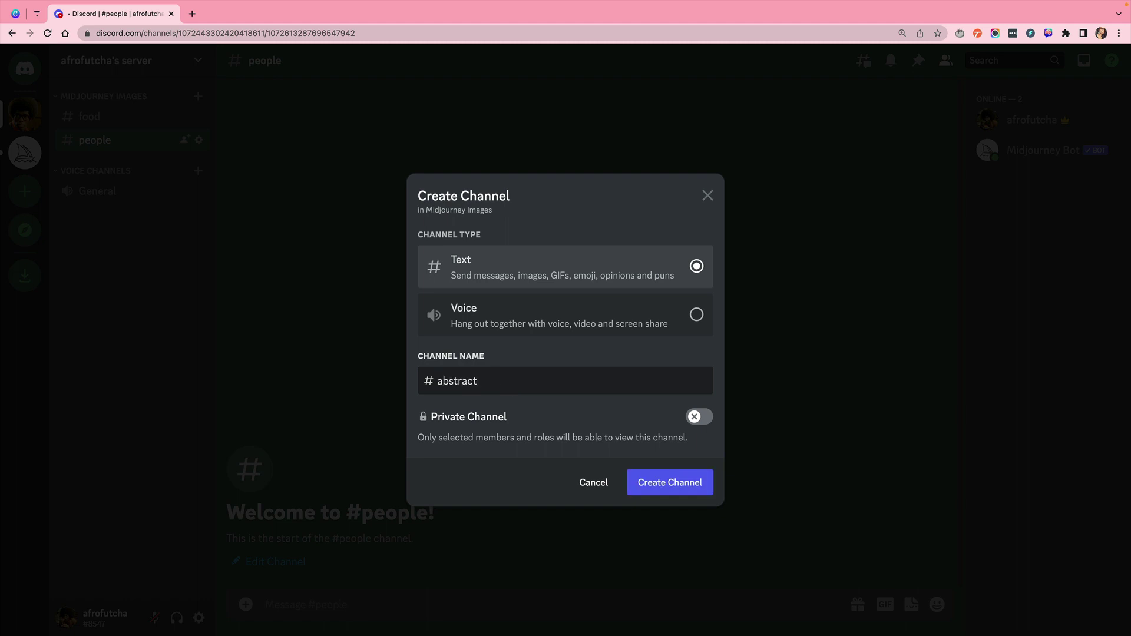
text(bstract)
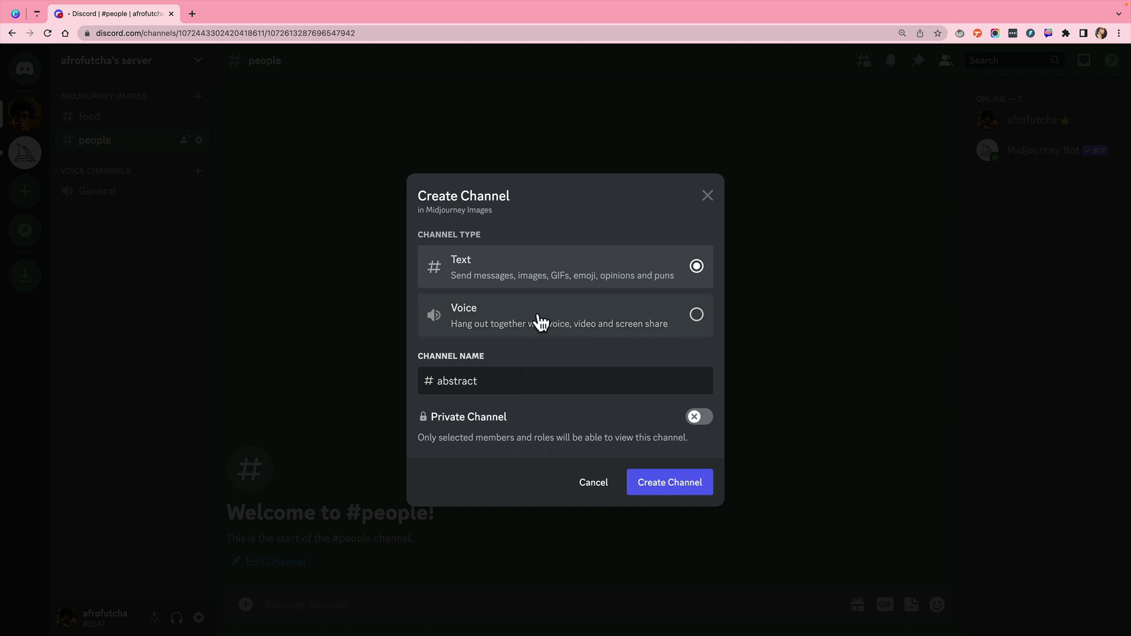
click(678, 489)
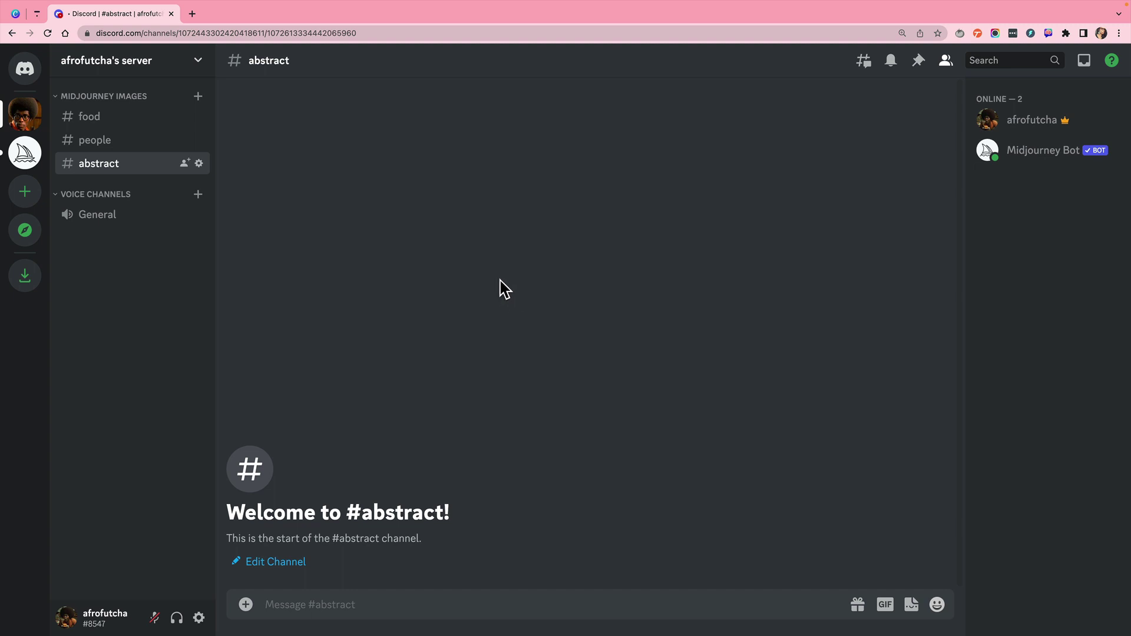
Create a text channel named upload in the Midjourney Images category
click(198, 96)
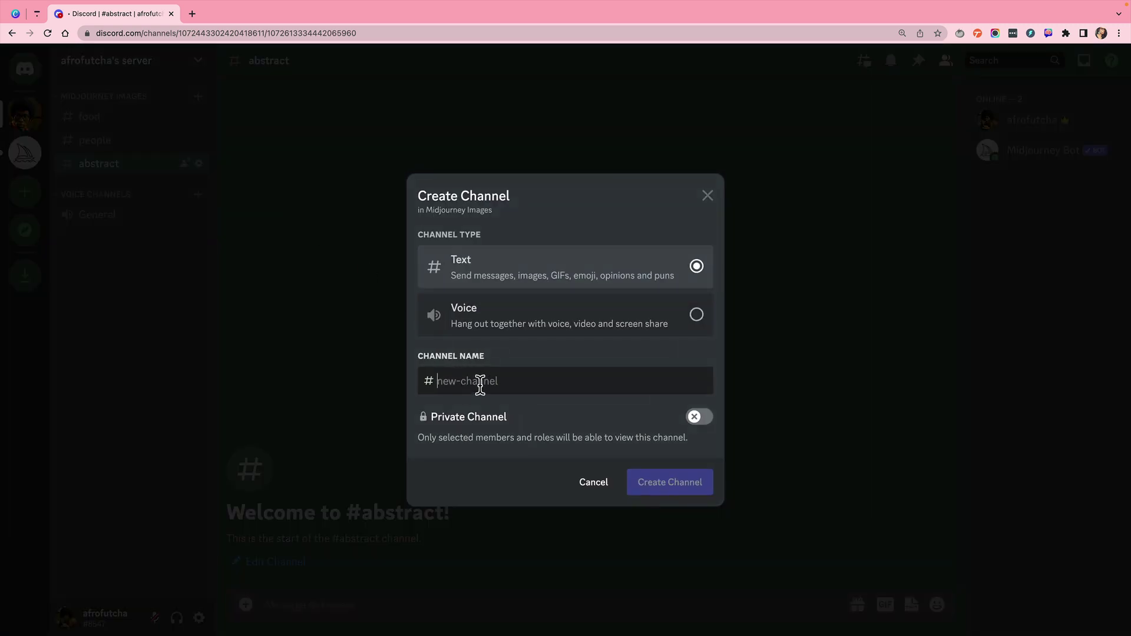
text(upload)
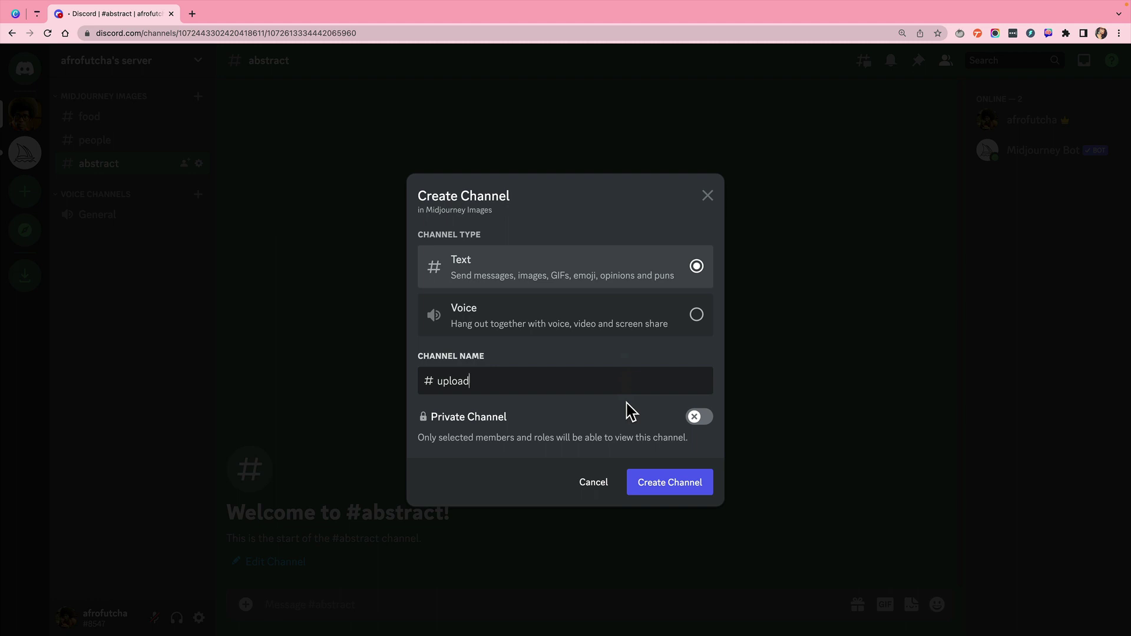
click(677, 484)
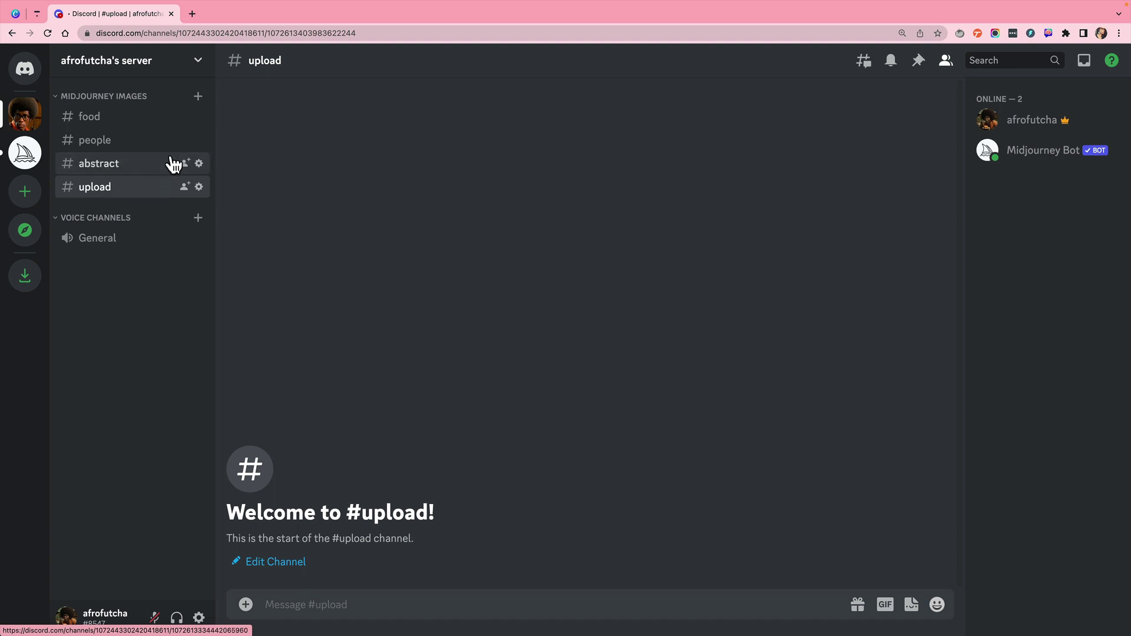
Create a non-private category named Updates on the server and move it above the Voice Channels category
click(199, 63)
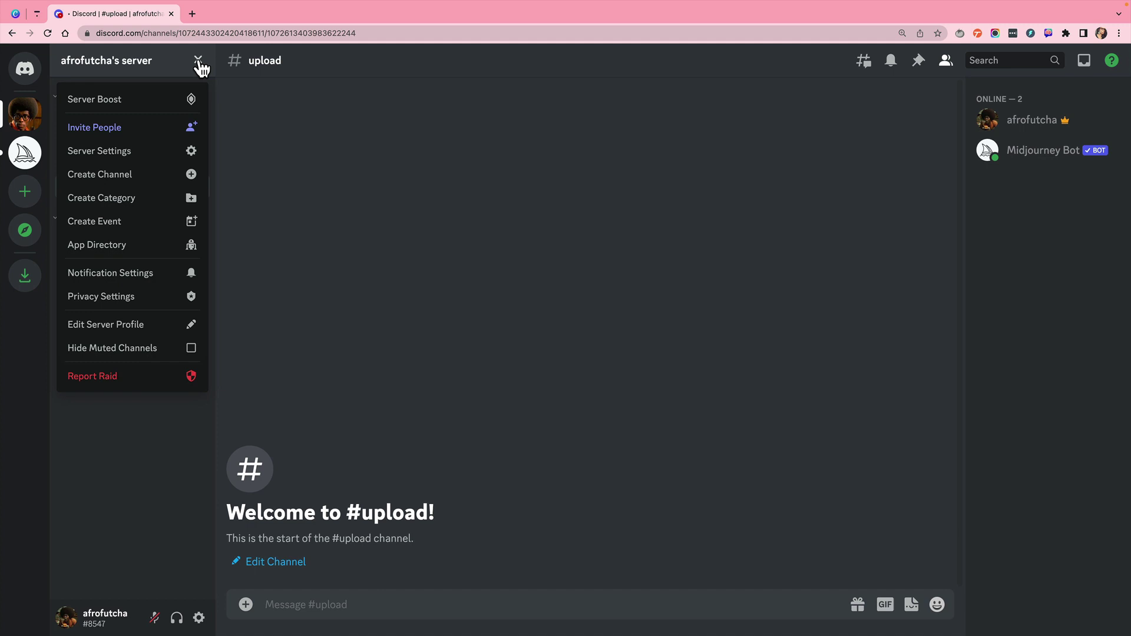
click(147, 206)
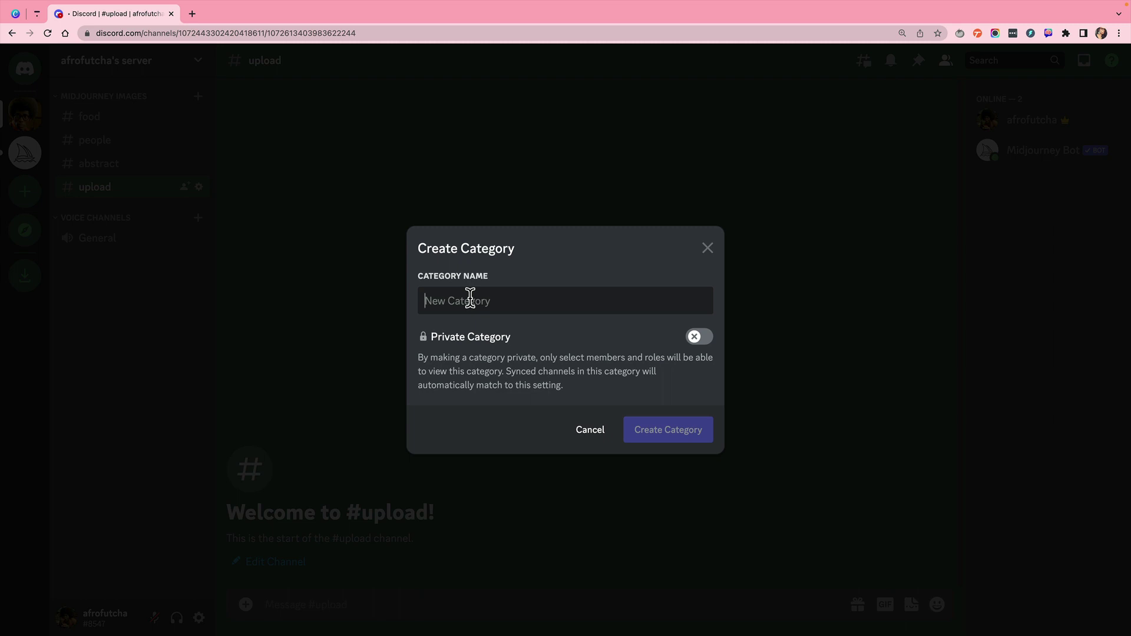
text(Updates)
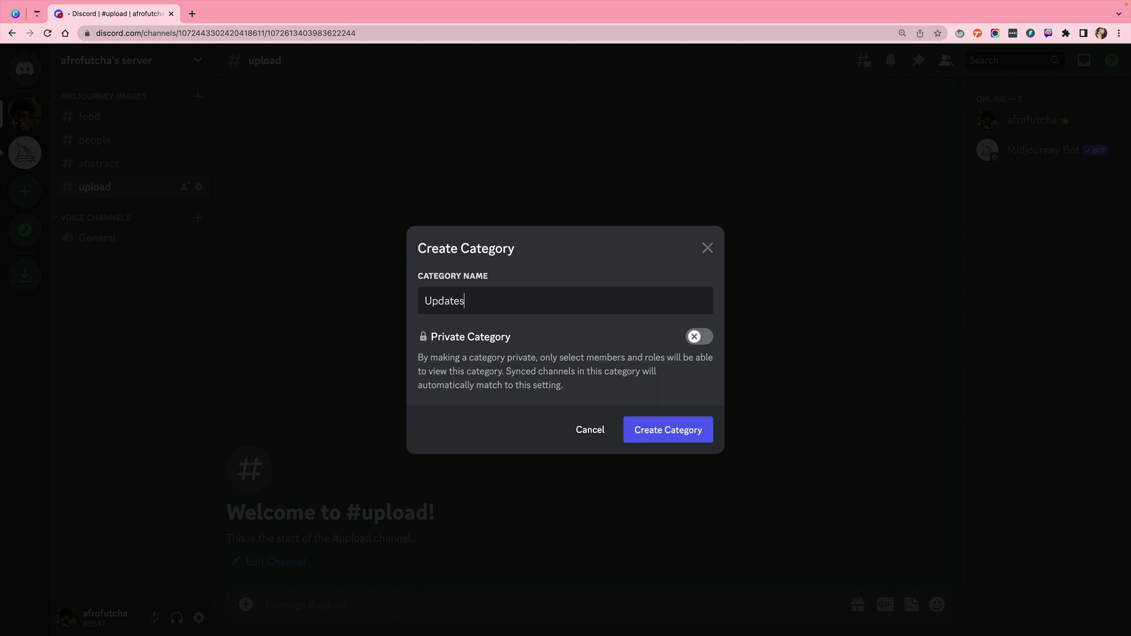
click(664, 441)
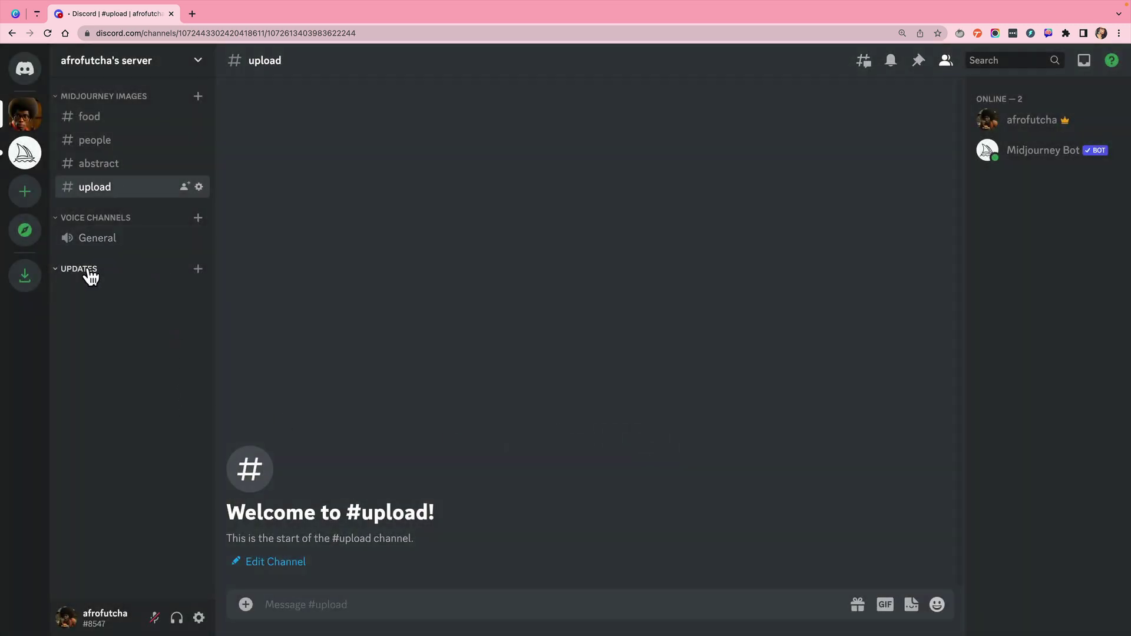
drag(90, 274, 85, 222)
Create a text channel named status in the Updates category
click(198, 270)
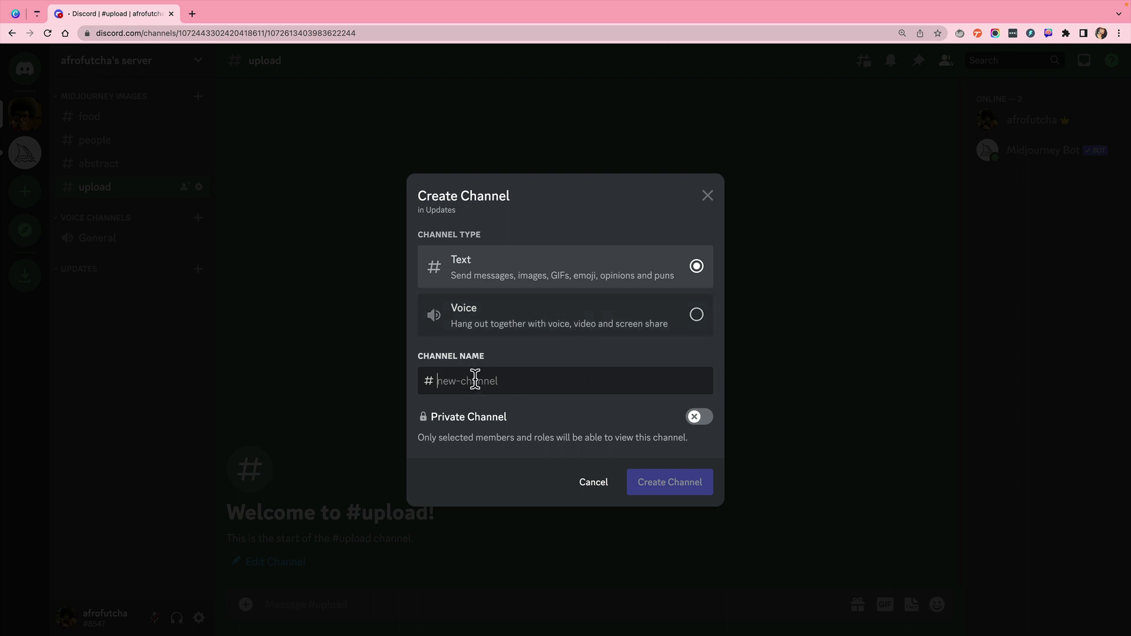
text(status)
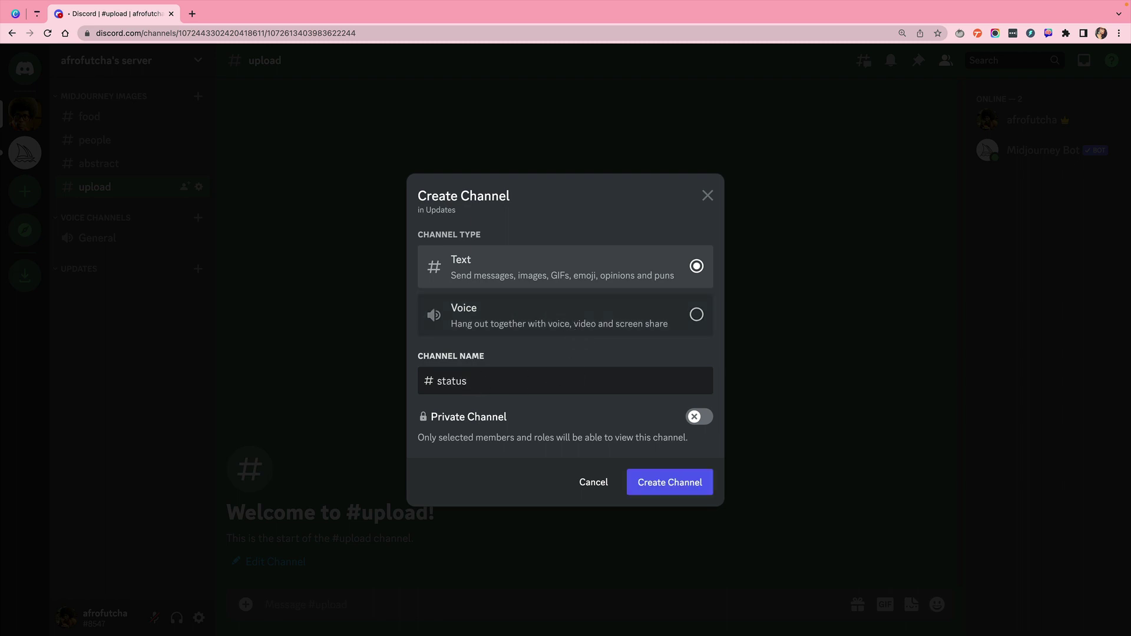
click(675, 487)
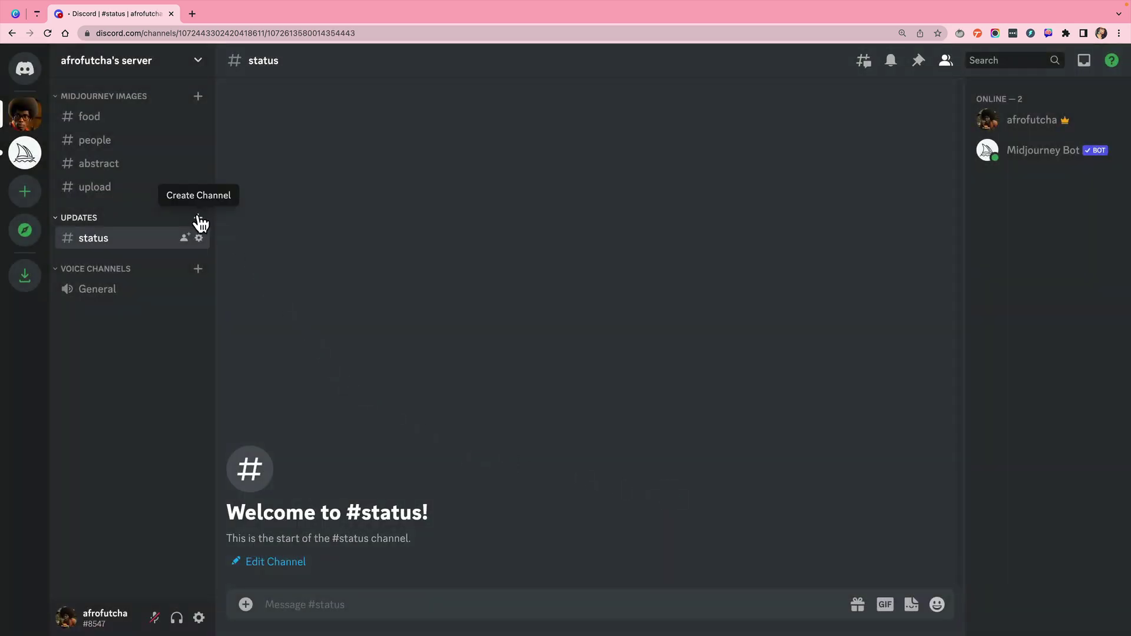
Create a text channel named announcements in the Updates category, correcting the name's spelling with the suggested word
click(198, 218)
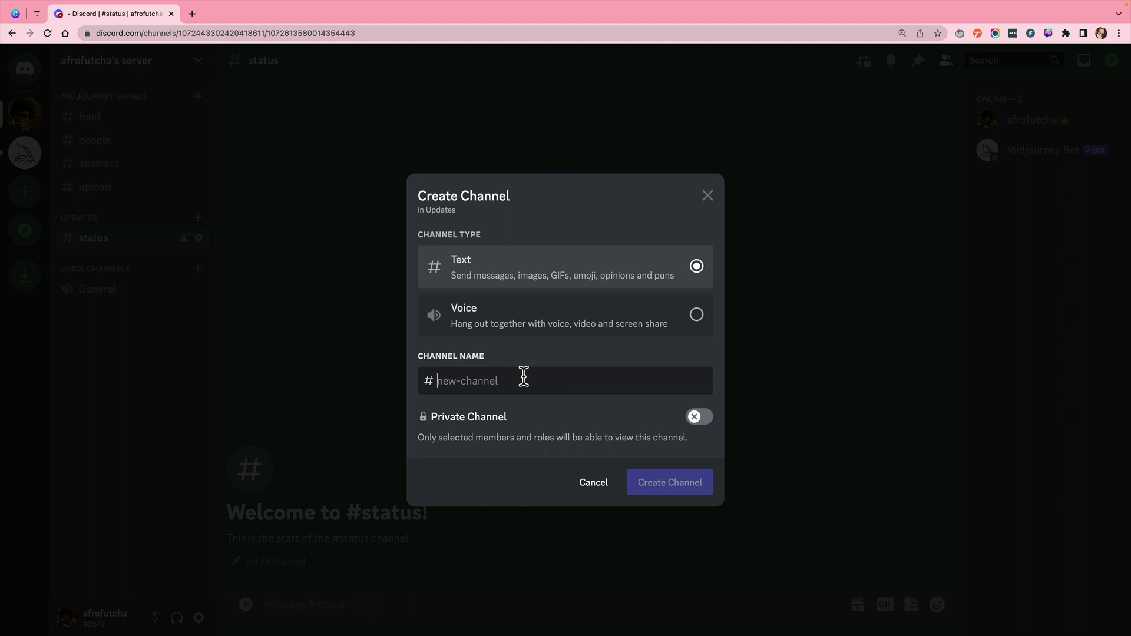
text(annou)
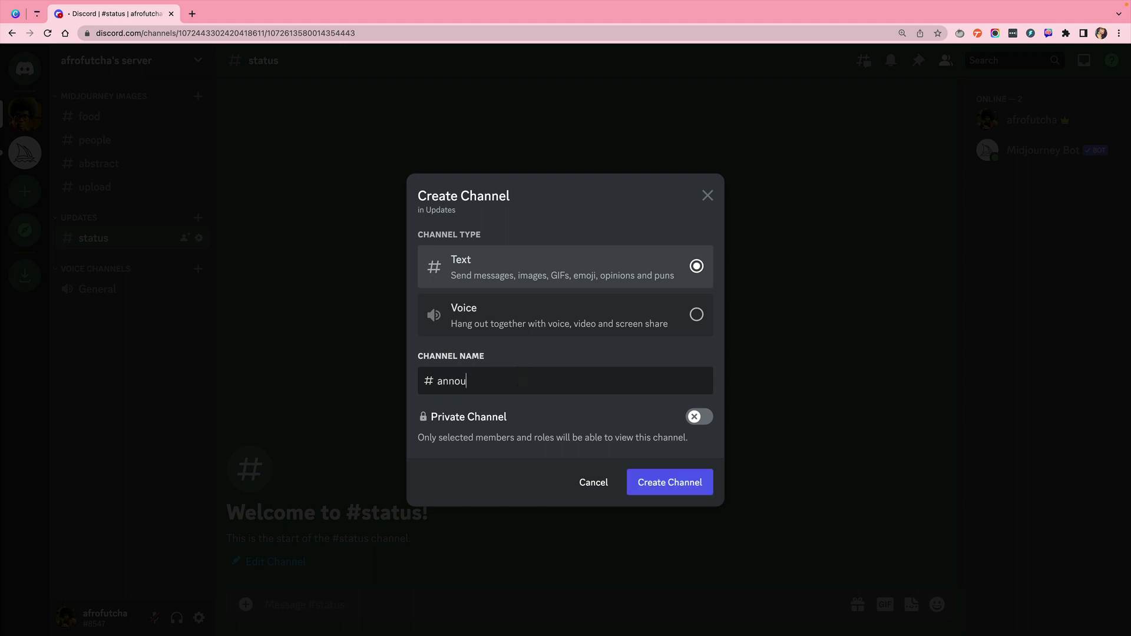
text(cements)
right_click(472, 380)
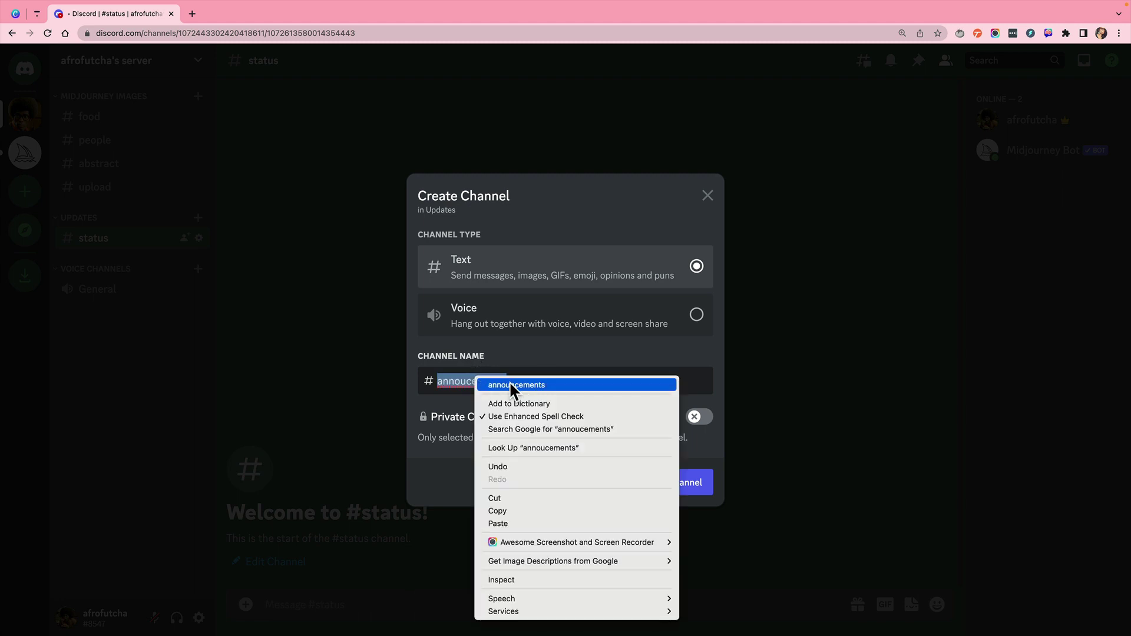
click(522, 383)
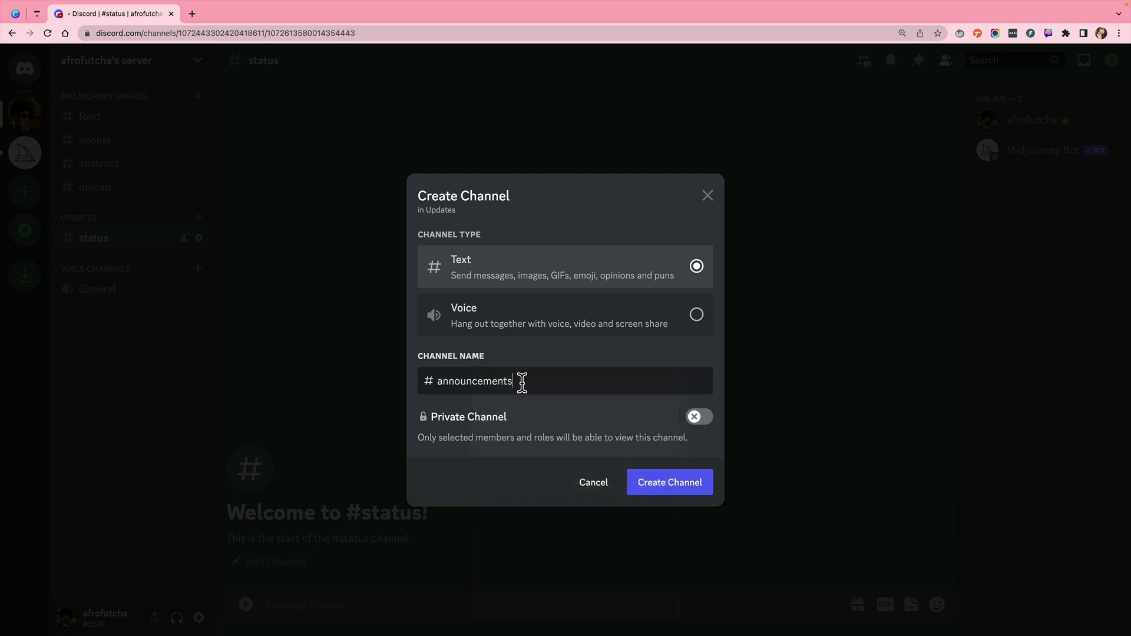
click(671, 481)
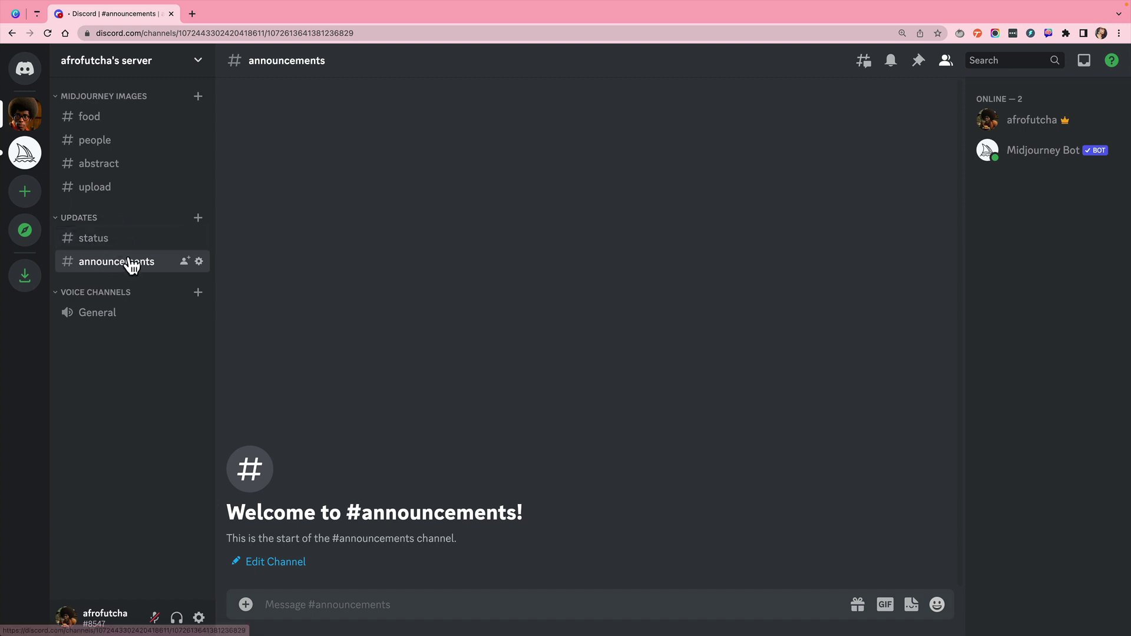
Follow the Midjourney server's announcements channel, sending its updates to the announcements channel of the personal server
click(29, 156)
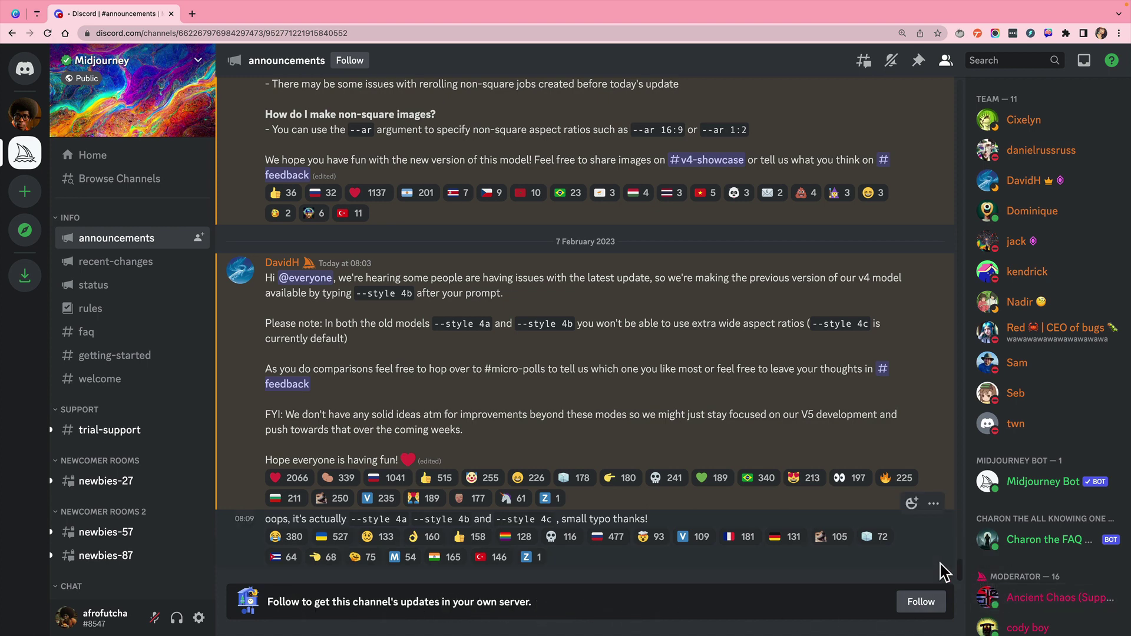
click(917, 603)
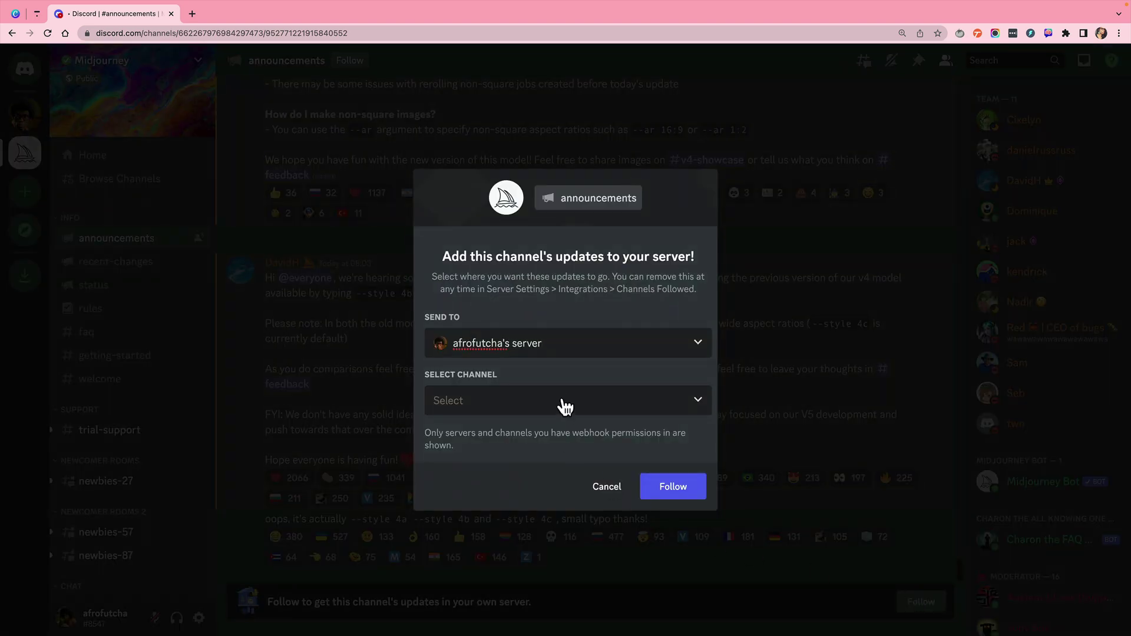
click(555, 406)
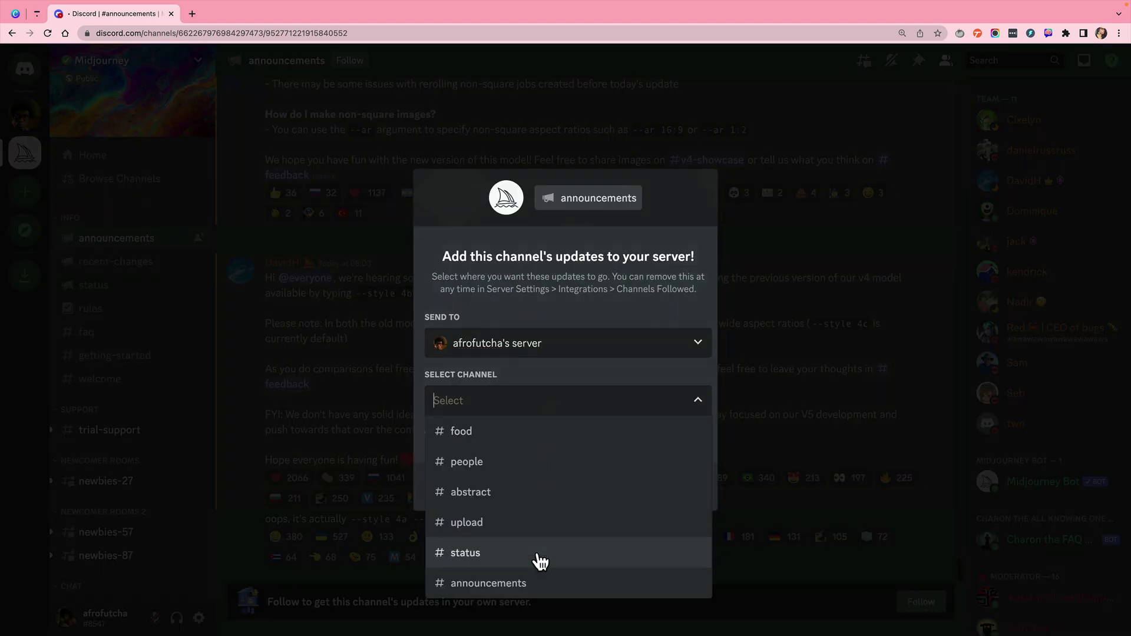
click(542, 584)
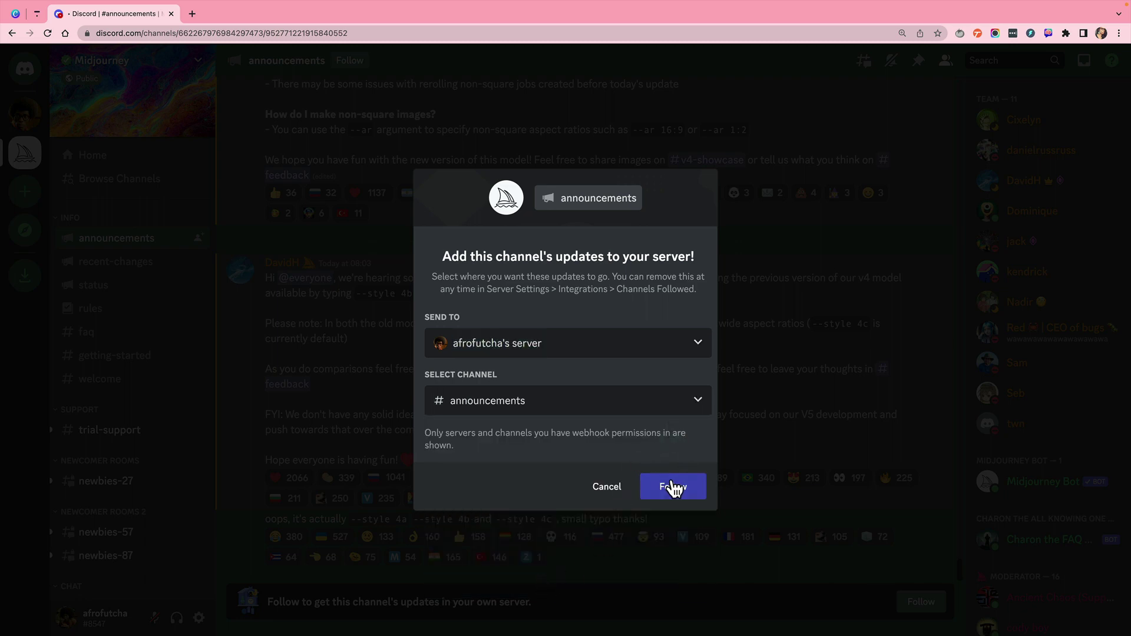
click(673, 489)
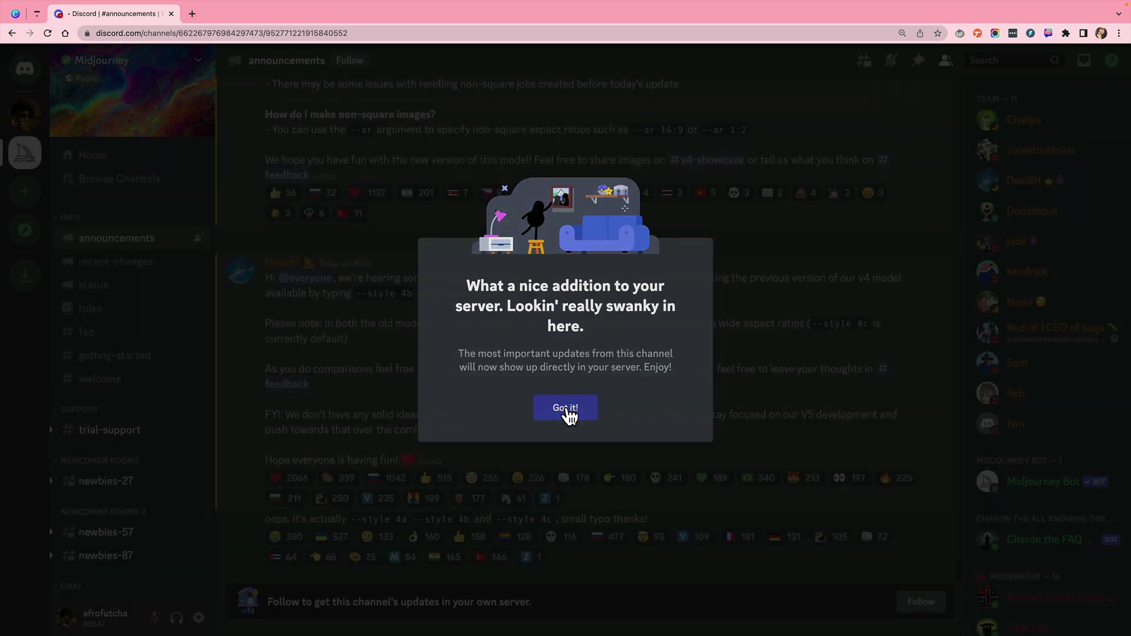
click(567, 411)
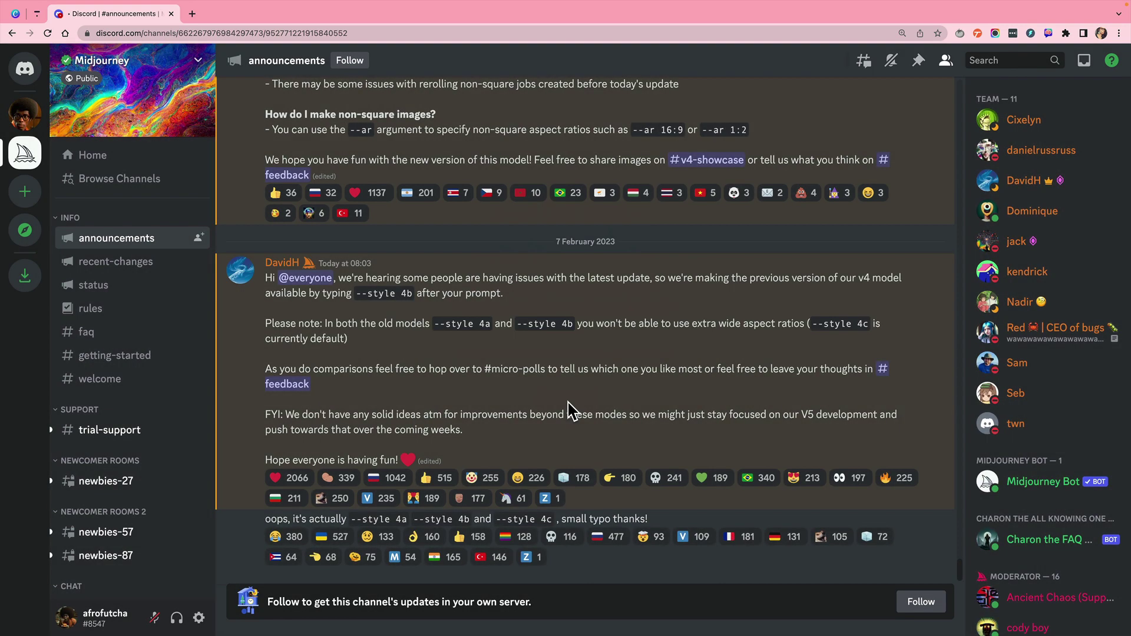
Follow the Midjourney server's status channel, sending its updates to the status channel of the personal server
click(107, 289)
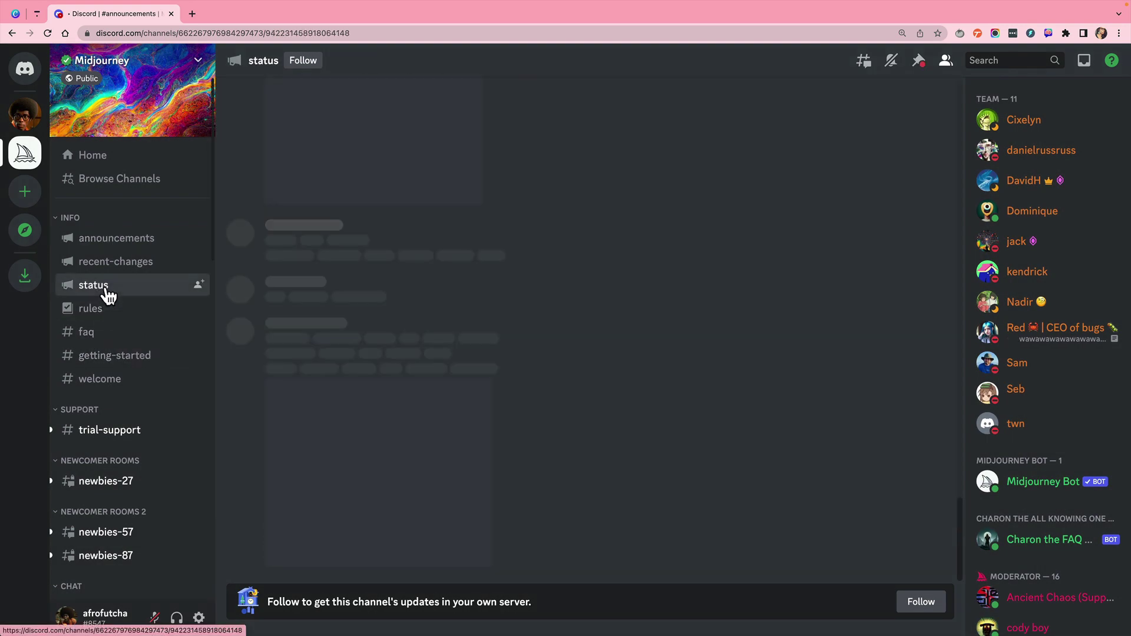
click(910, 602)
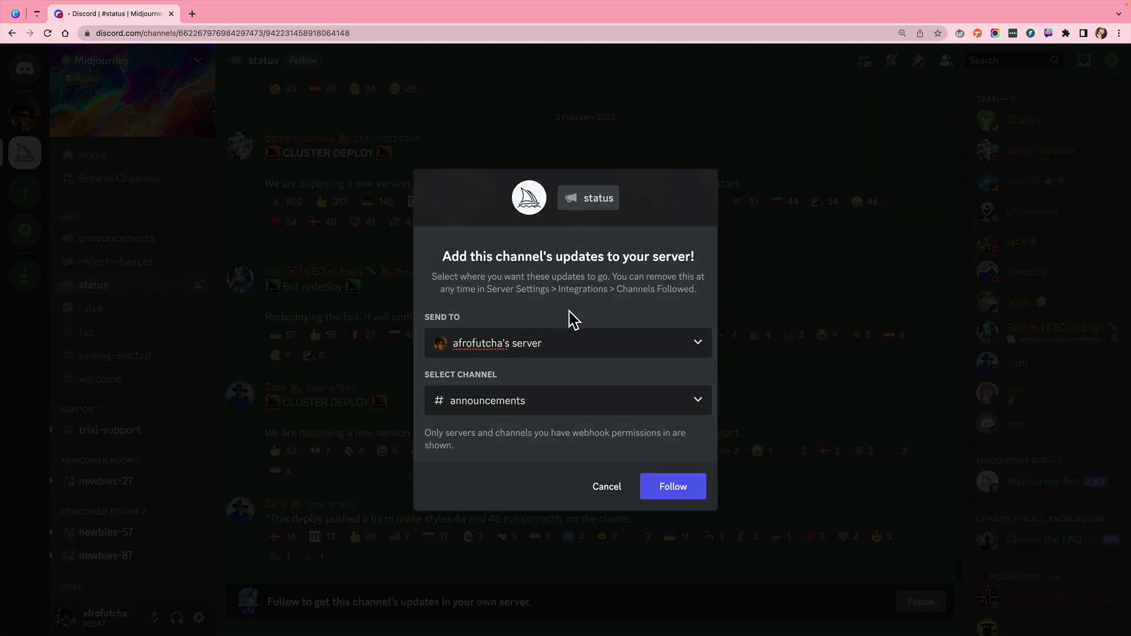
click(536, 399)
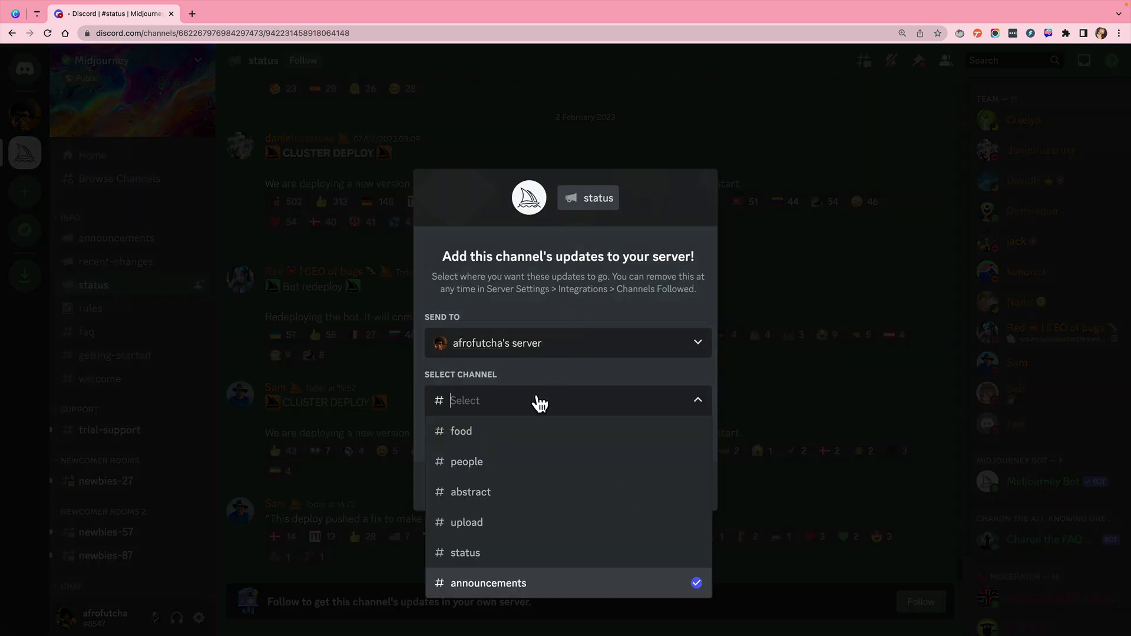
click(517, 551)
click(669, 489)
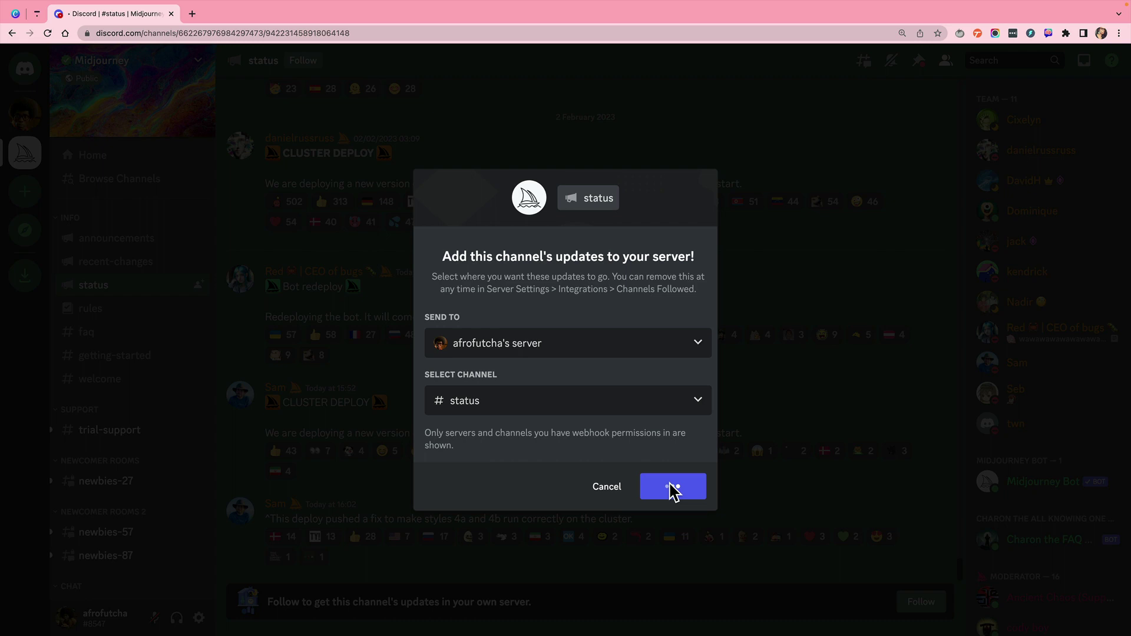
click(562, 411)
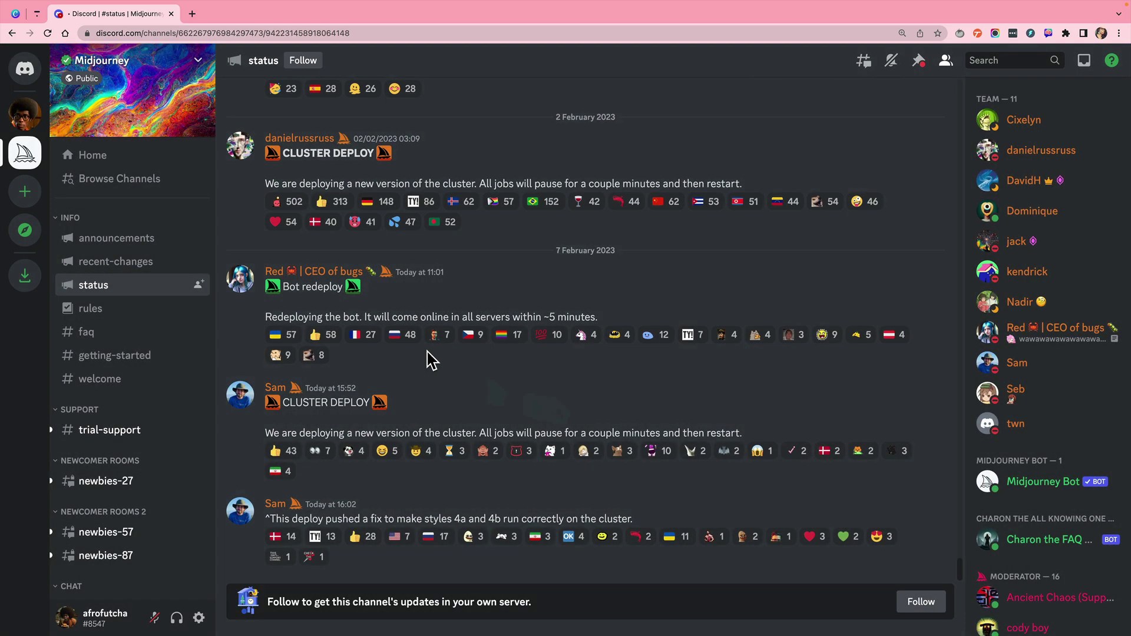
Check the personal server's announcements and status channels for the followed Midjourney feeds, then return to the Midjourney server
click(25, 115)
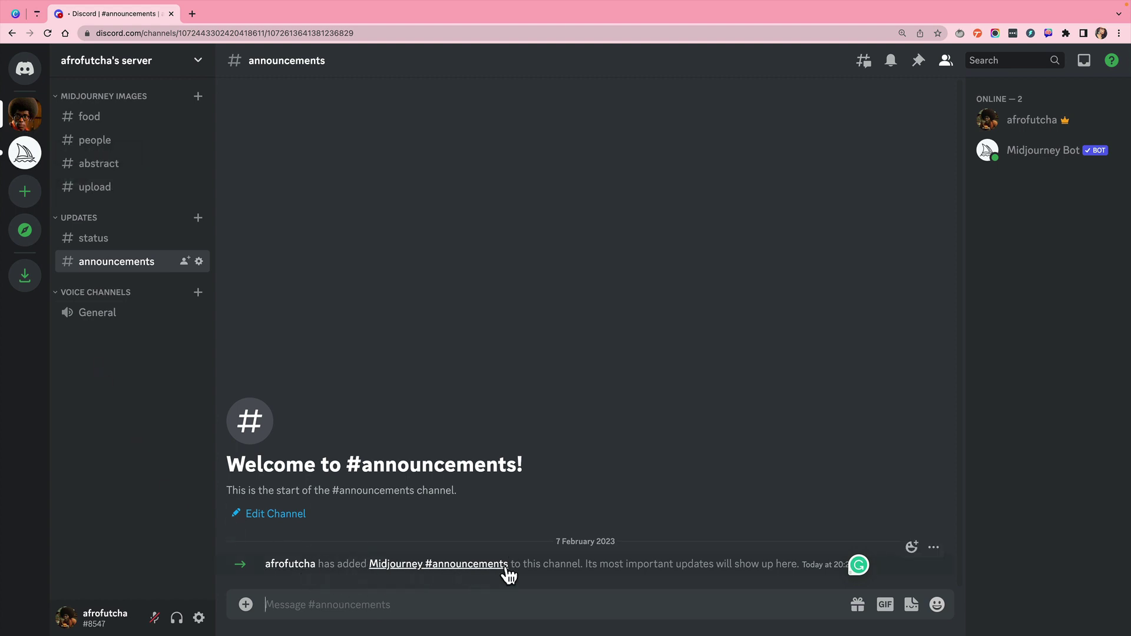
click(98, 242)
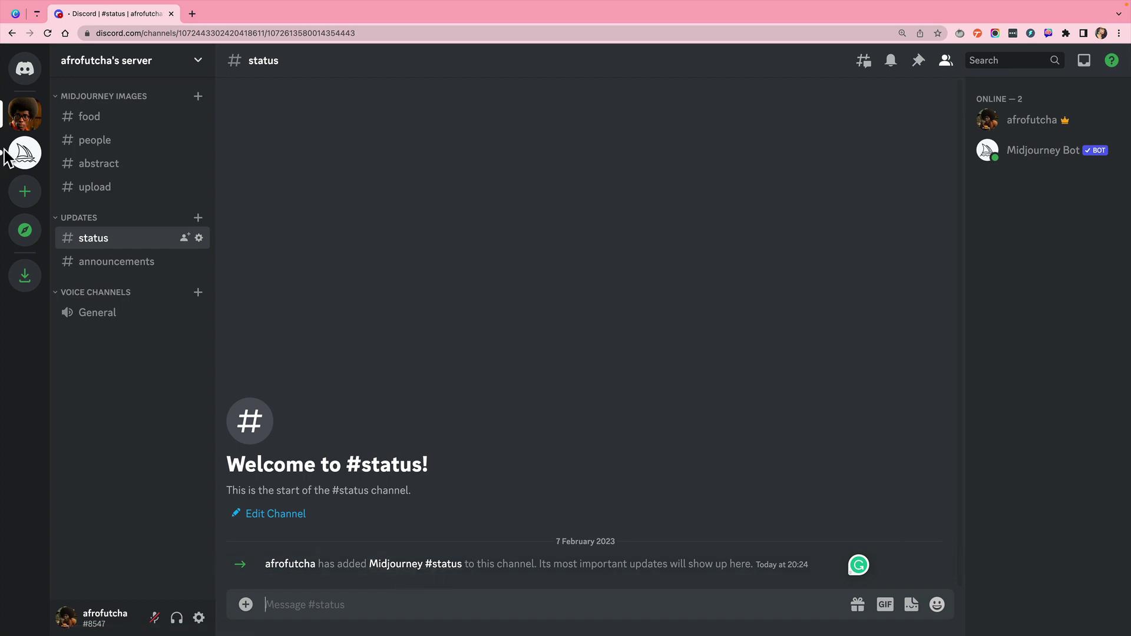
click(22, 155)
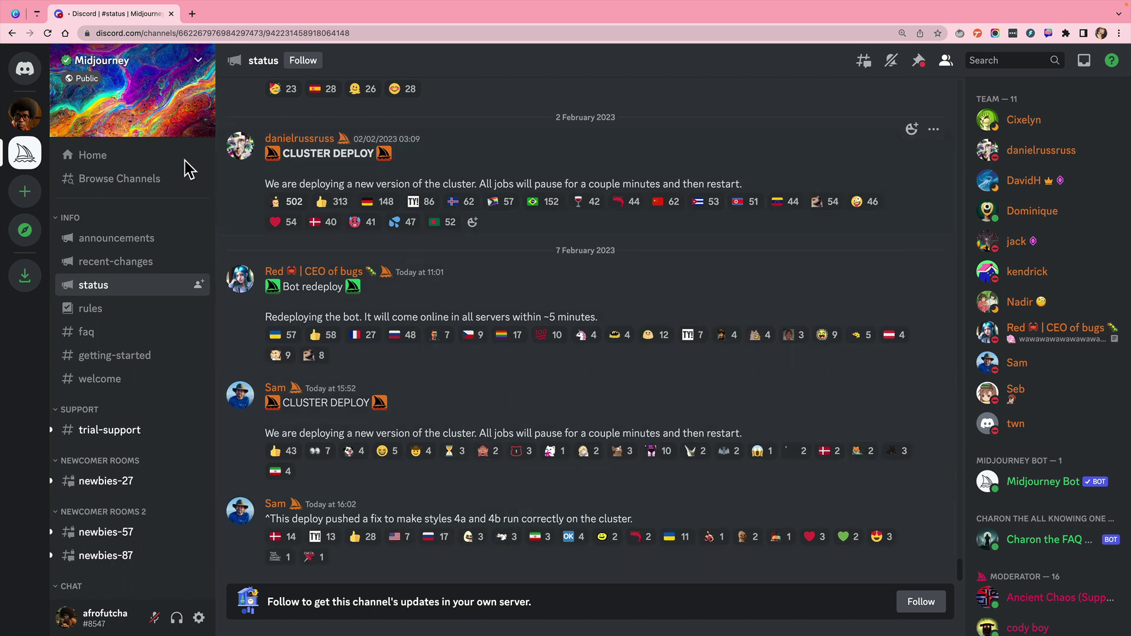
Delete the abstract channel from the Midjourney Images category of the personal server
click(24, 113)
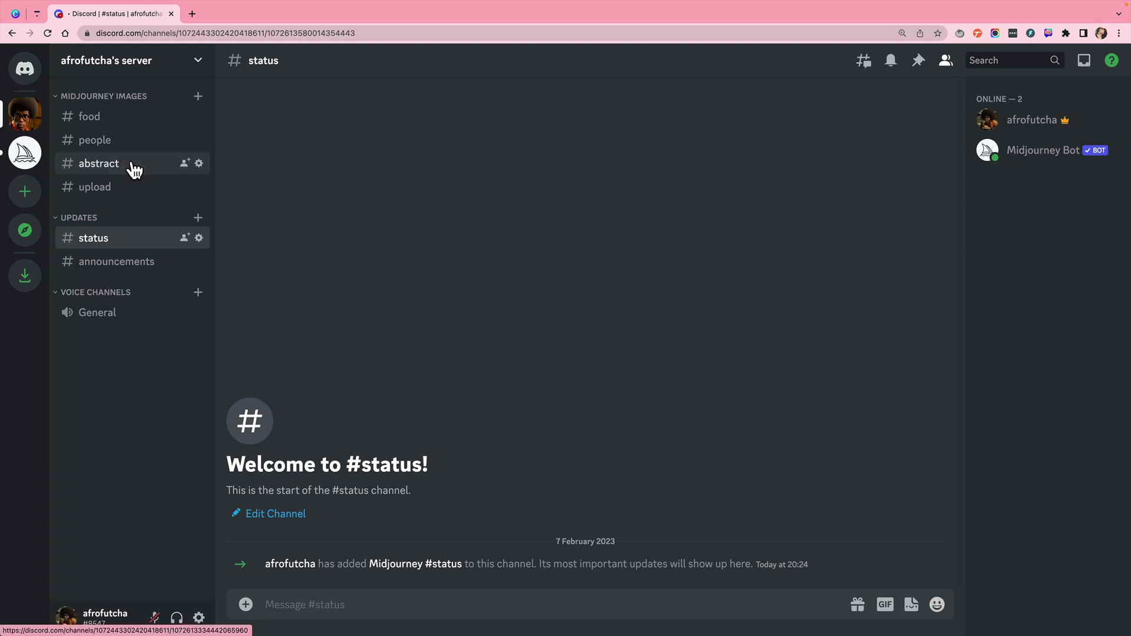
right_click(151, 168)
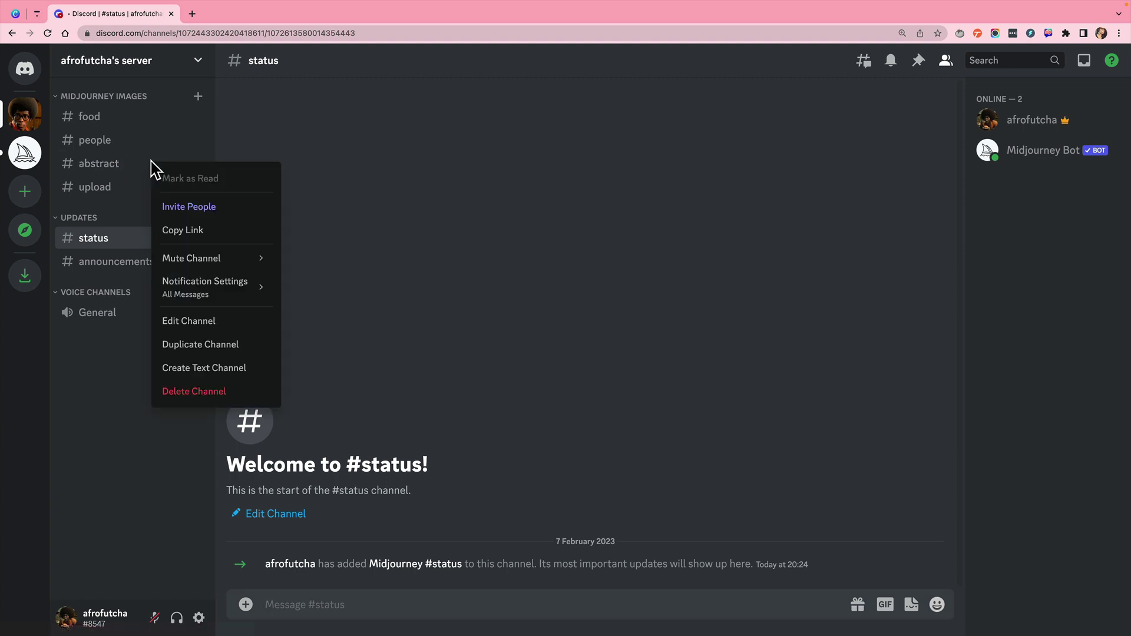
click(215, 392)
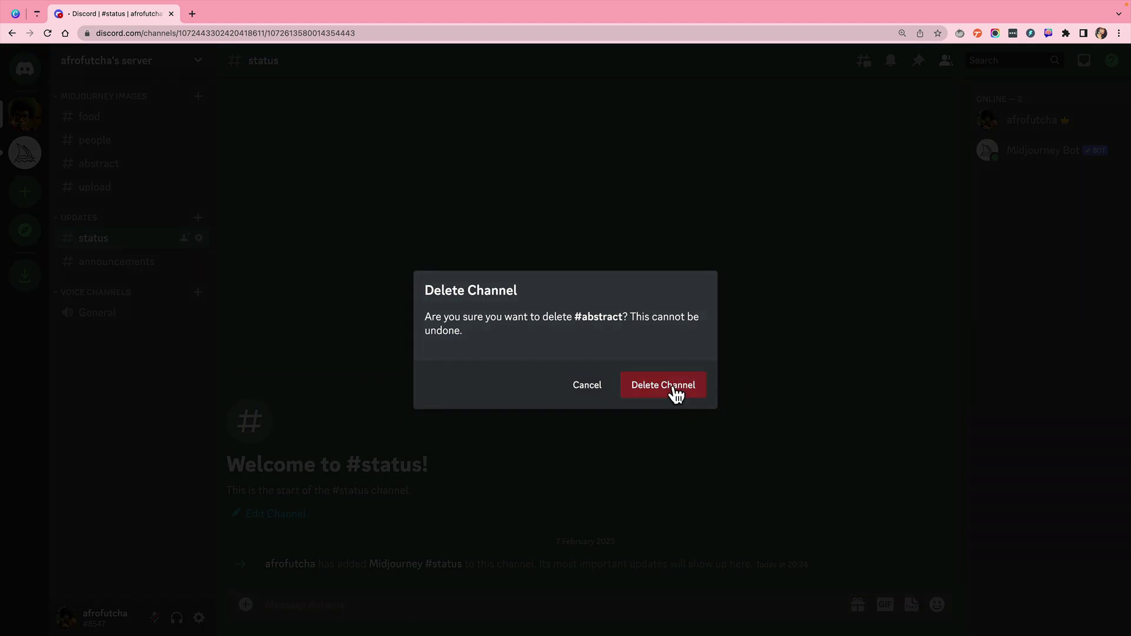
click(674, 392)
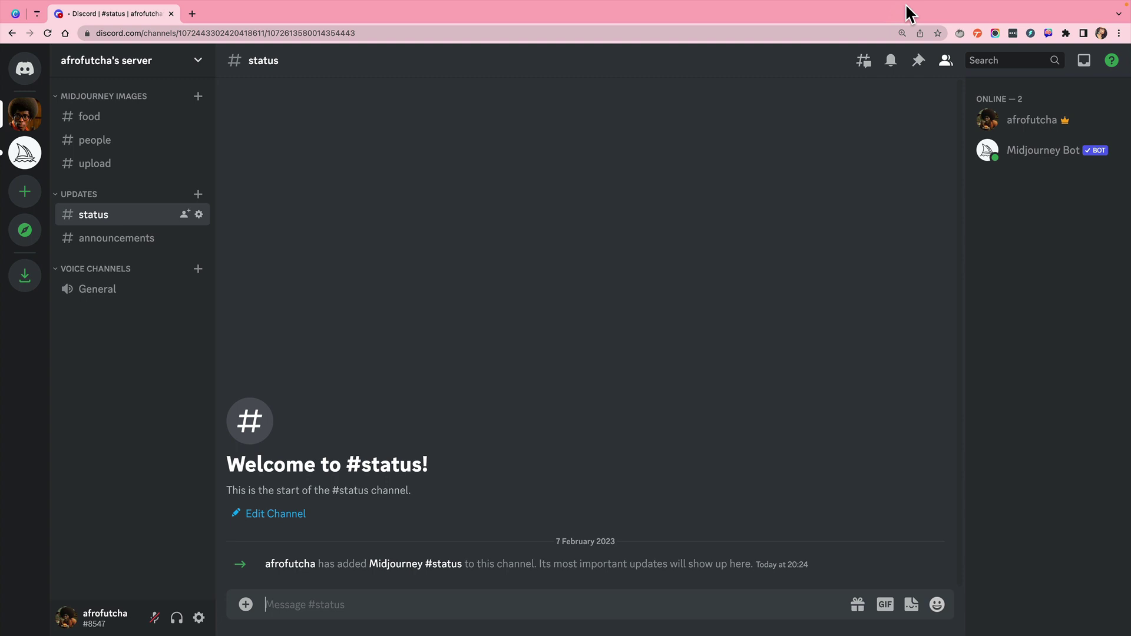
Find the "dogs running wild retro" image among the inbox mentions and go to its original message in newbies-27
click(1086, 62)
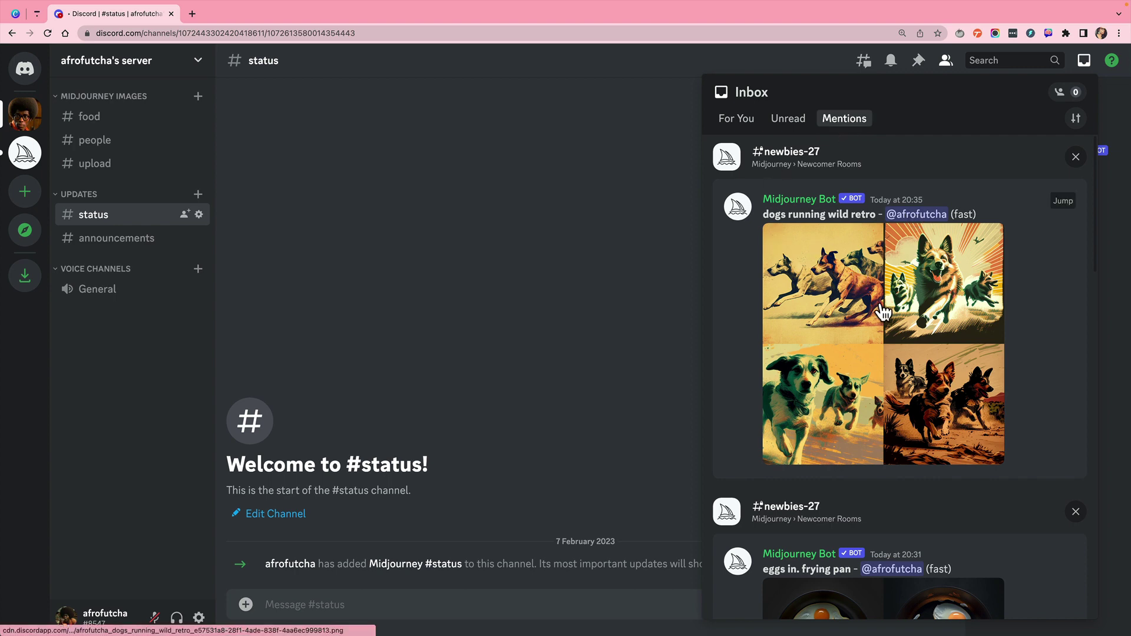
scroll(884, 312, down, 3)
scroll(884, 312, up, 3)
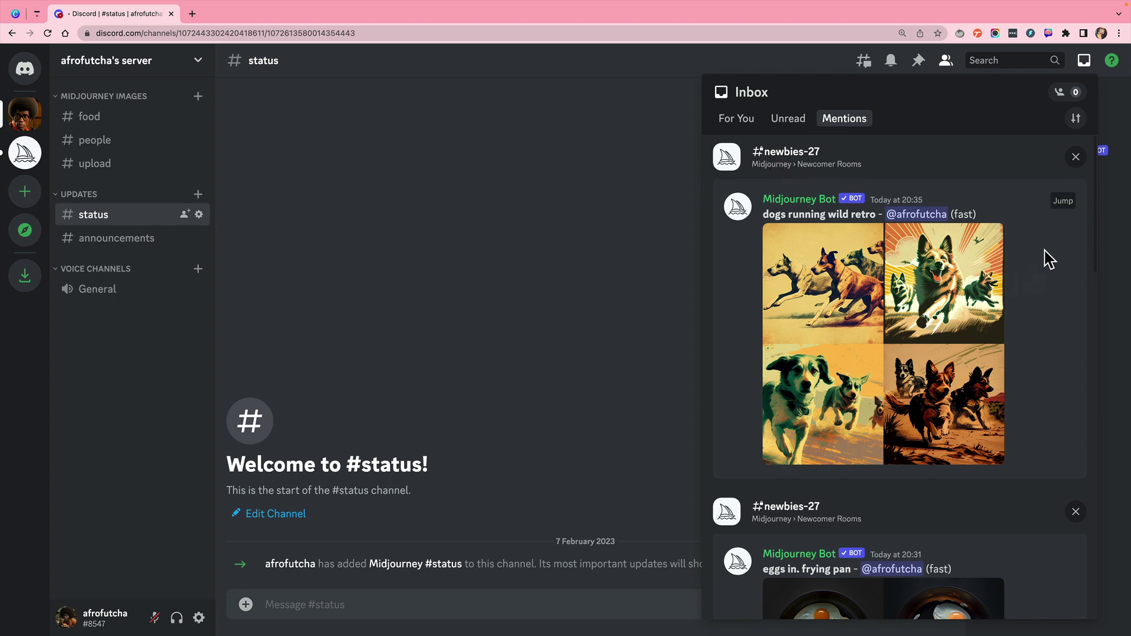
click(1064, 202)
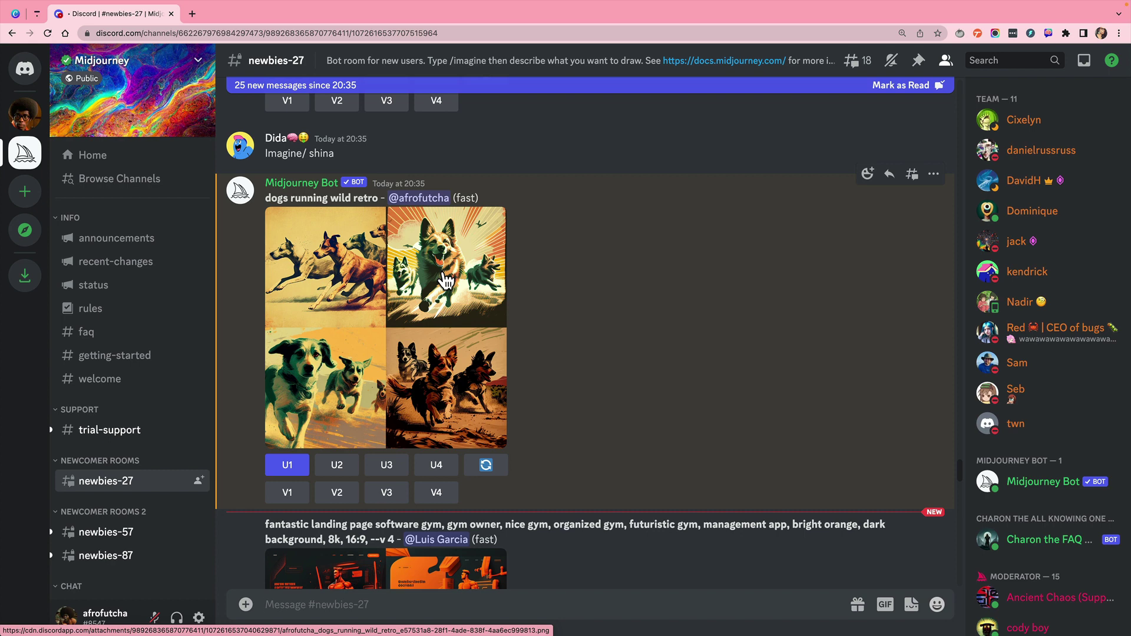
Add an envelope emoji reaction to the Midjourney Bot's "dogs running wild retro" message, finding it by searching "enve"
right_click(356, 264)
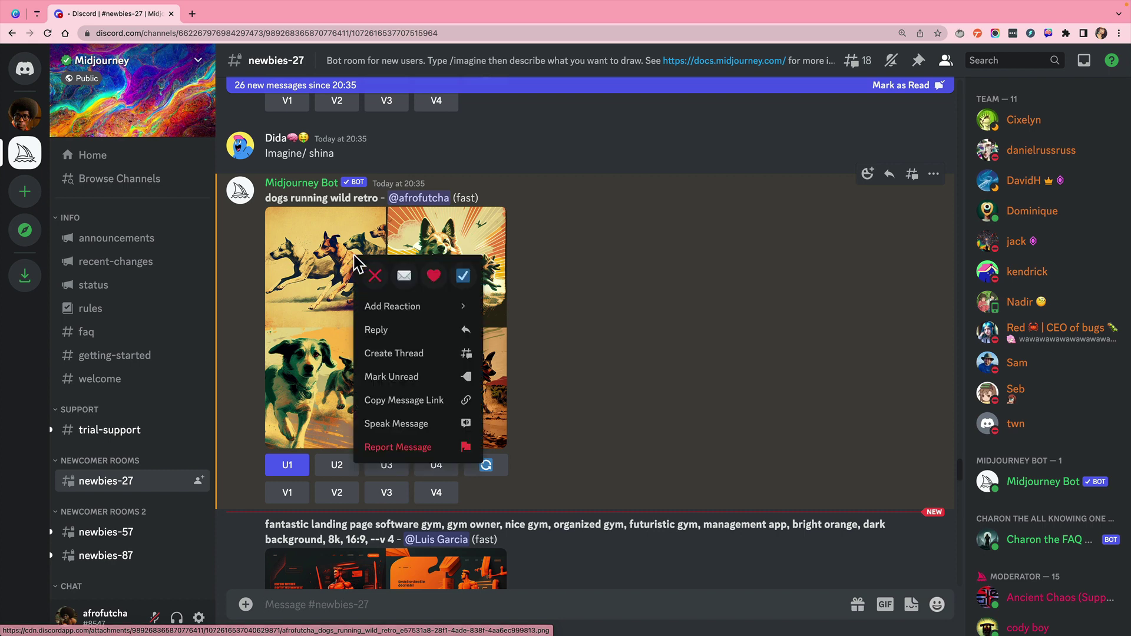
mouse_move(392, 313)
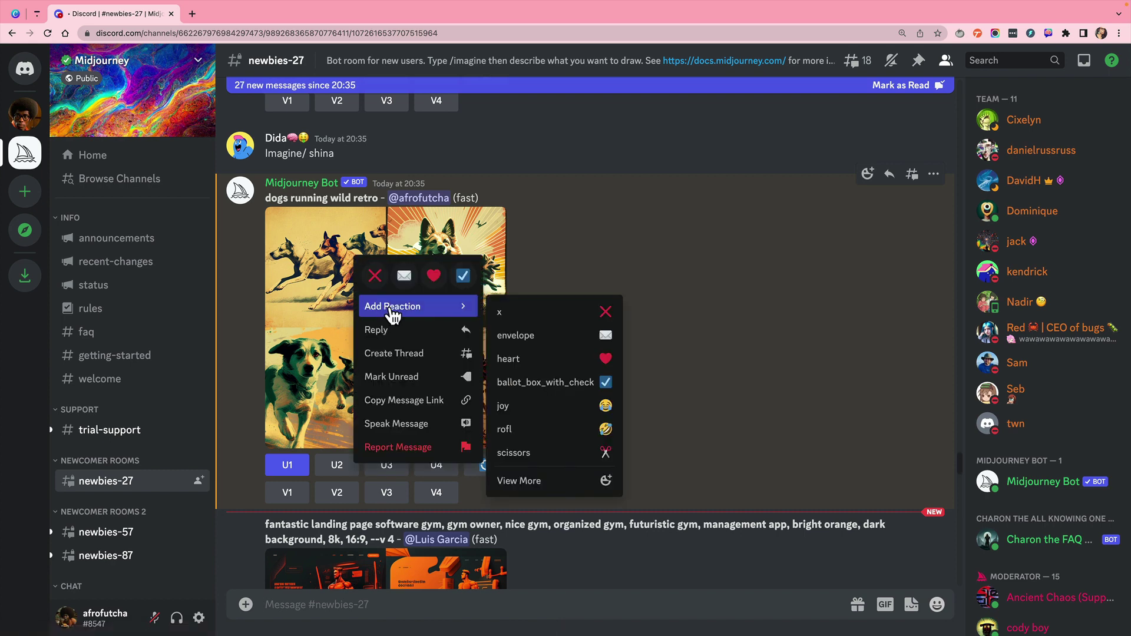
click(427, 317)
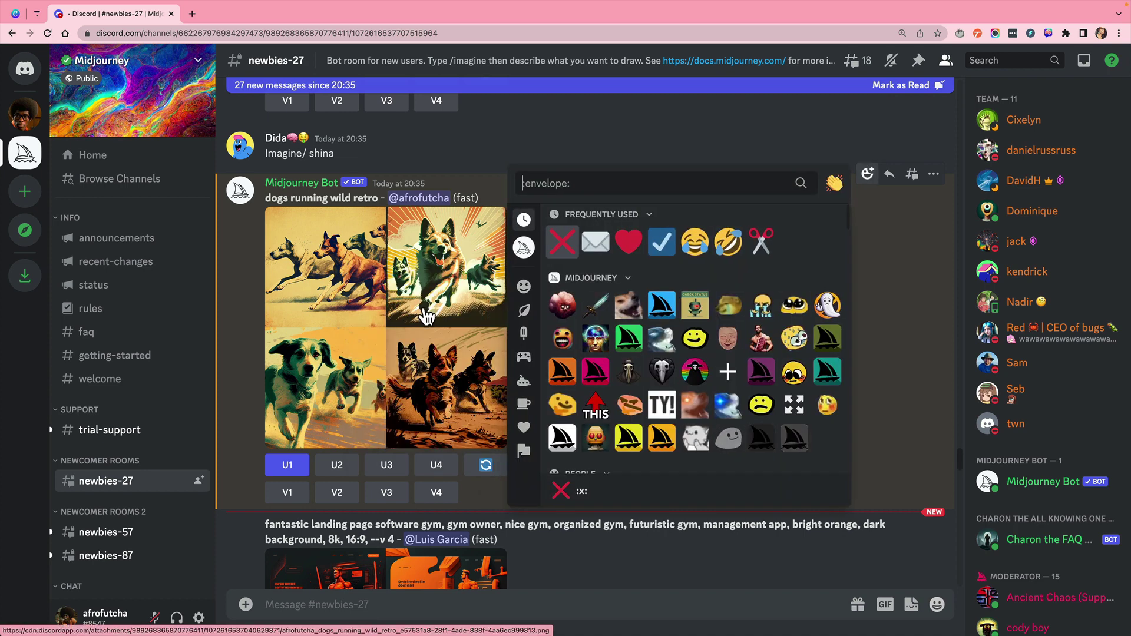
text(en)
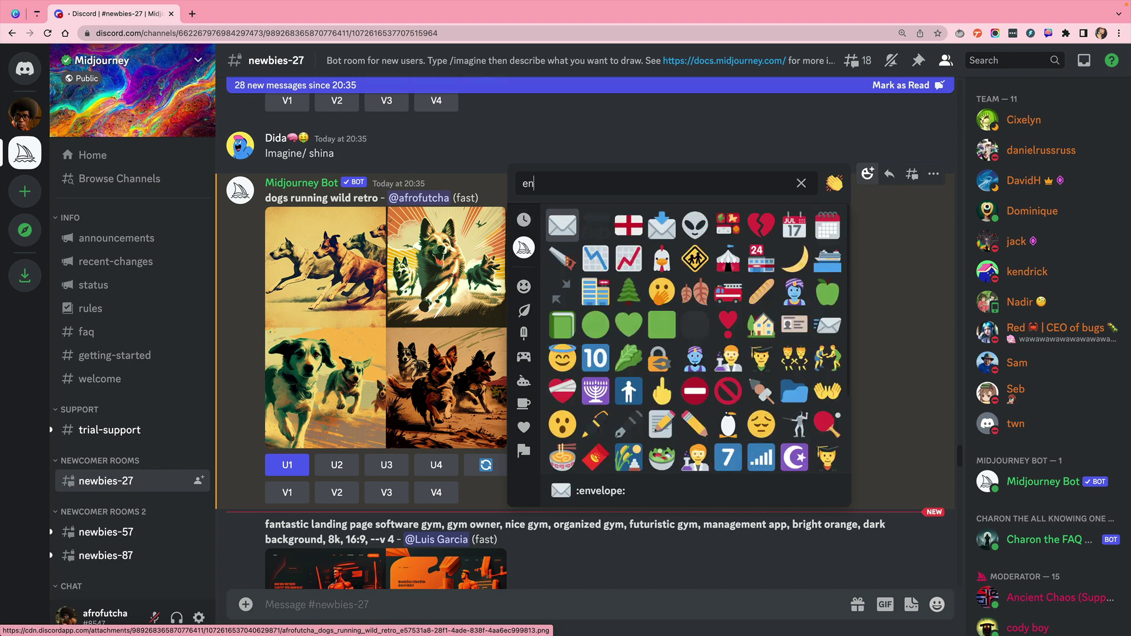
text(ve)
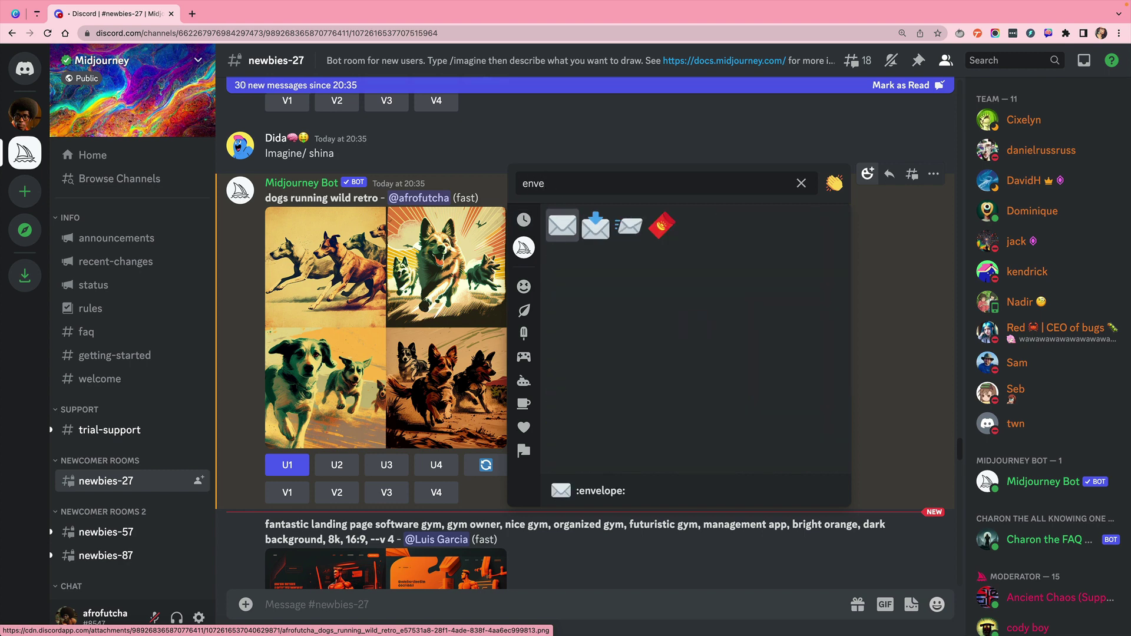
click(563, 225)
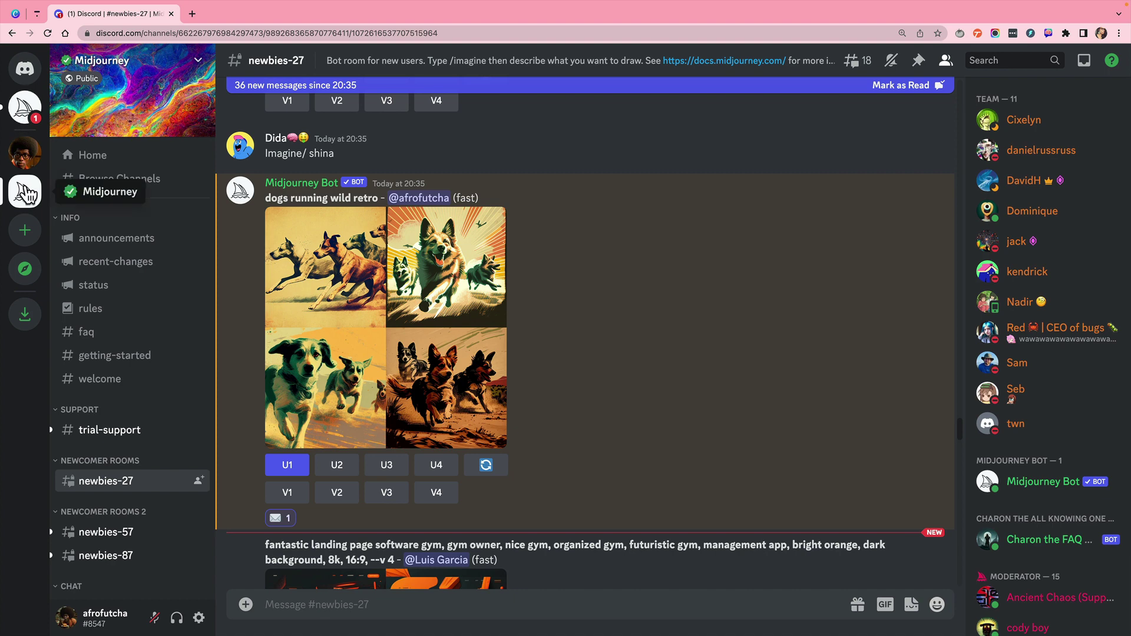
Open the Midjourney Bot's direct message and copy the job ID of the "dogs running wild retro" image
click(27, 110)
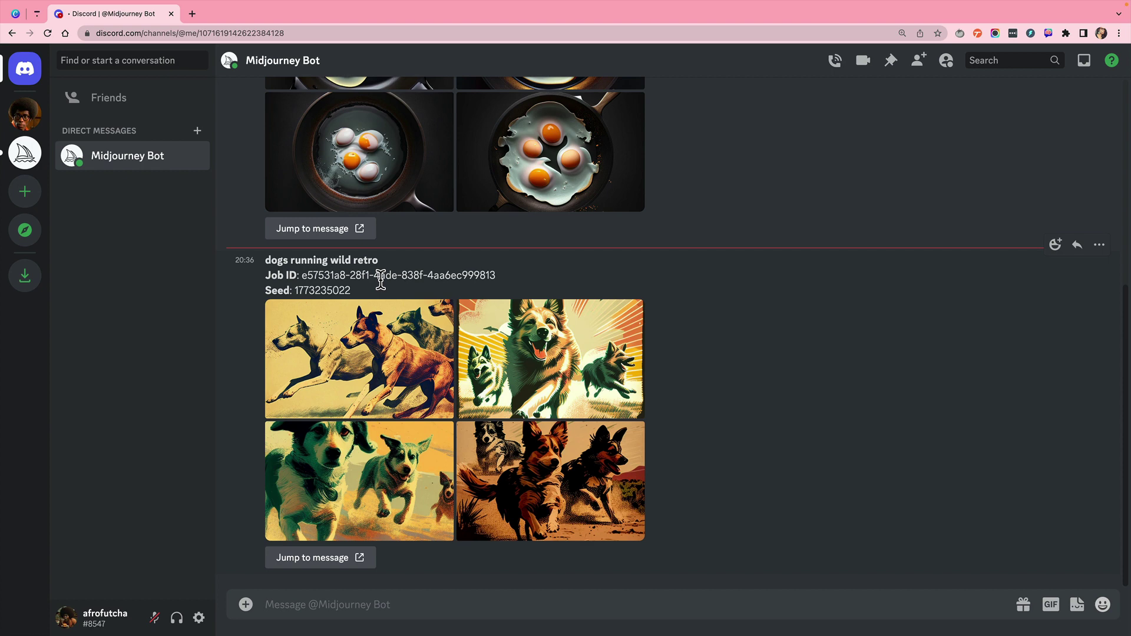
drag(497, 276, 301, 275)
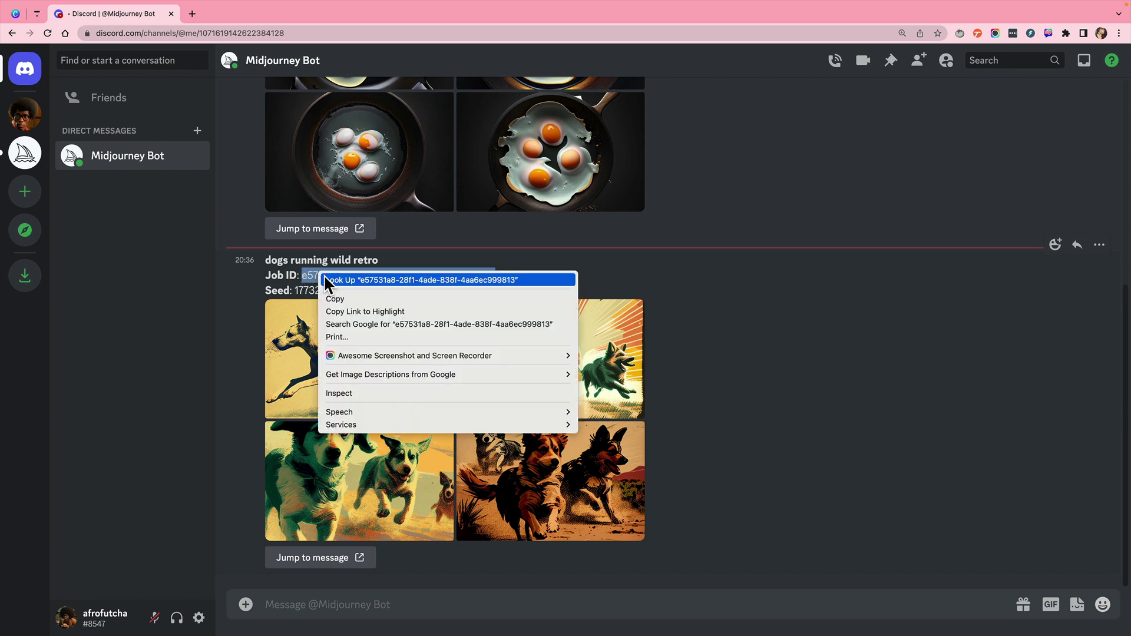
right_click(319, 273)
click(334, 299)
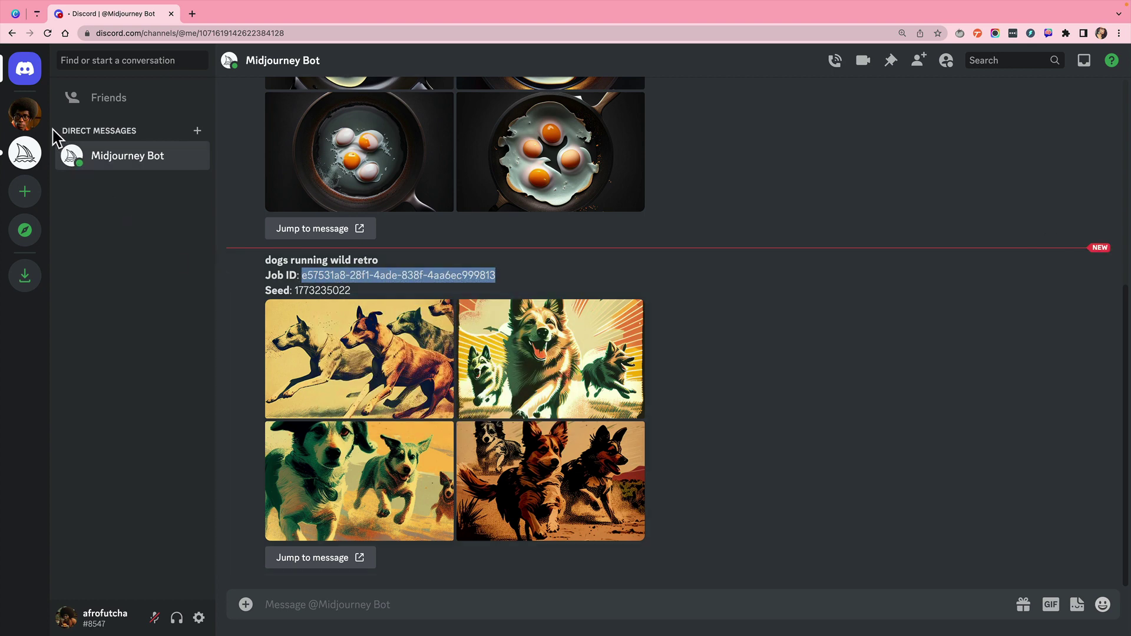
Create a text channel named animals in the Midjourney Images category of the personal server
click(25, 119)
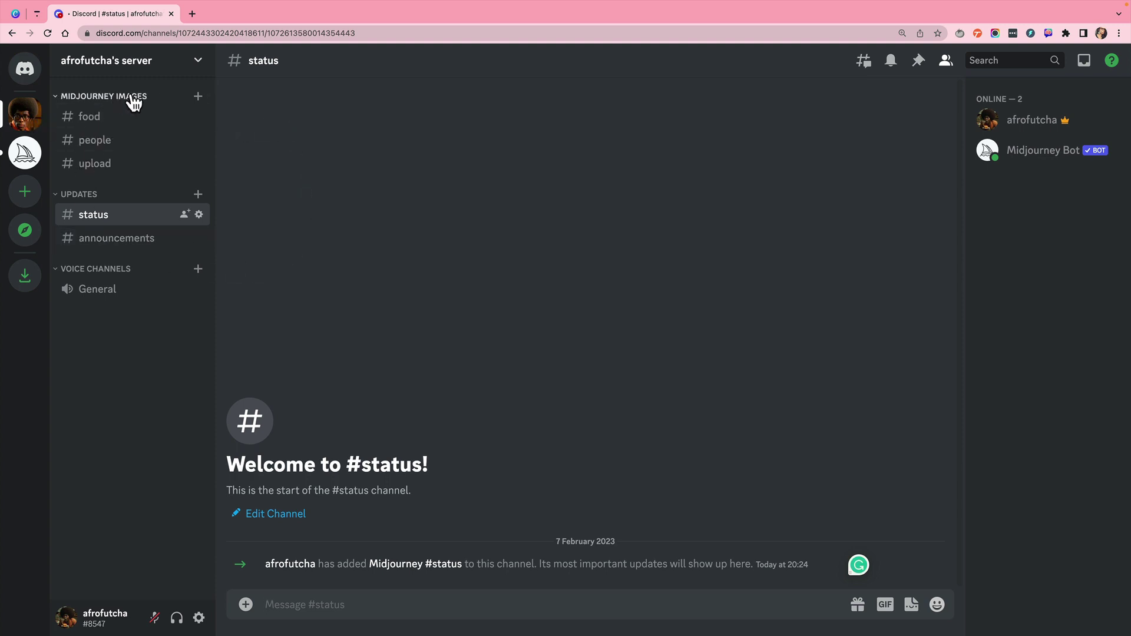
click(198, 97)
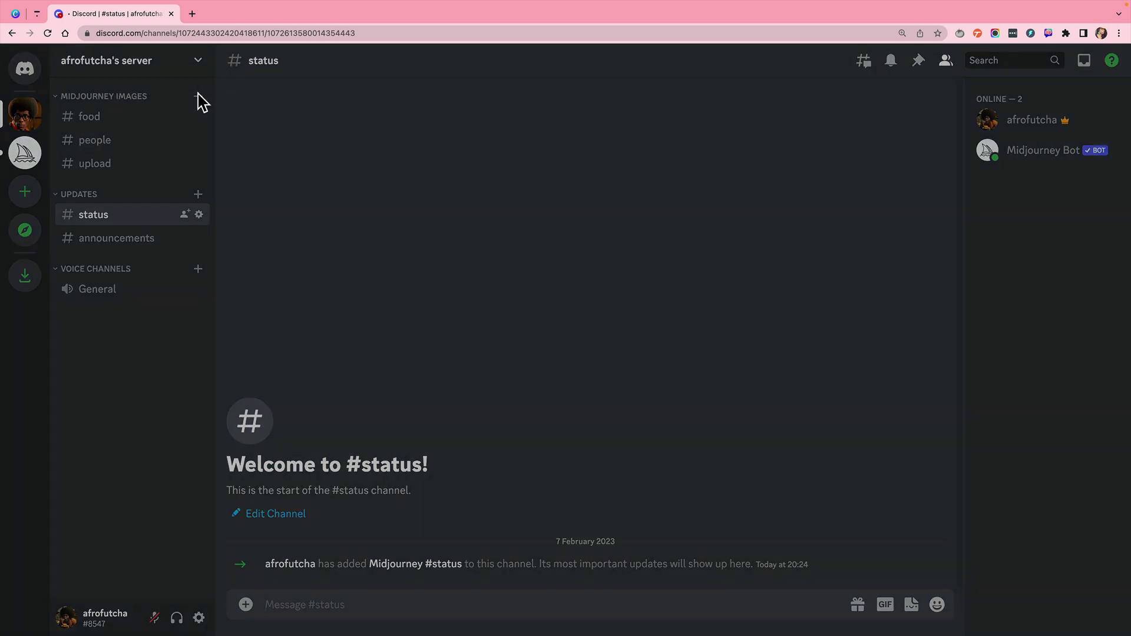
text(anima)
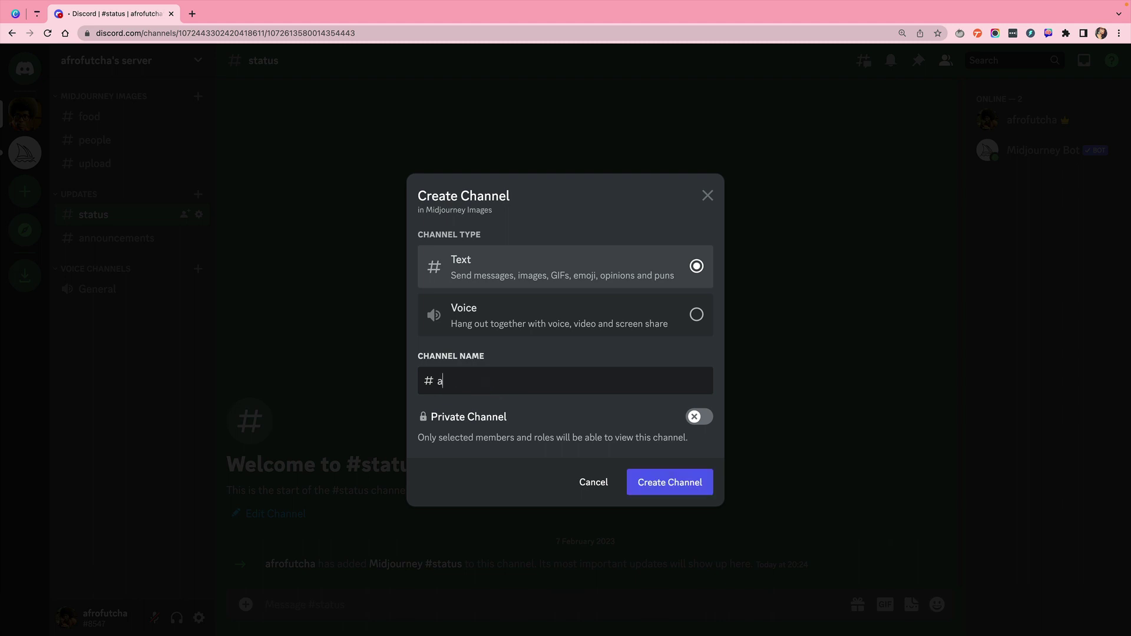
text(ls)
click(680, 483)
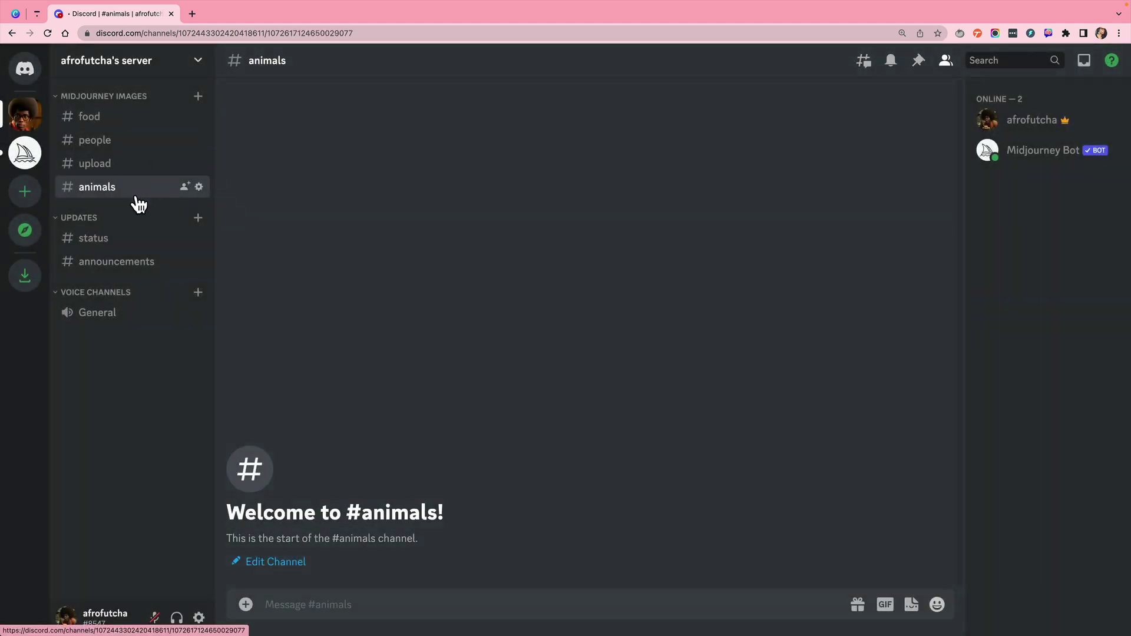
Run the /show command in the animals channel with the copied job ID
click(299, 603)
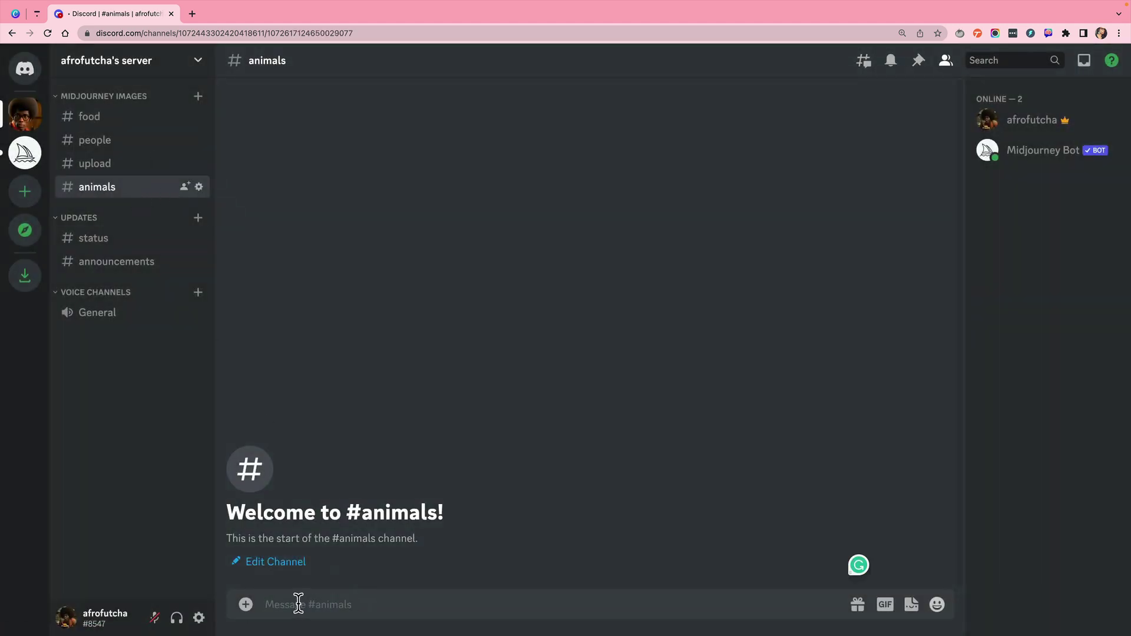
text(/)
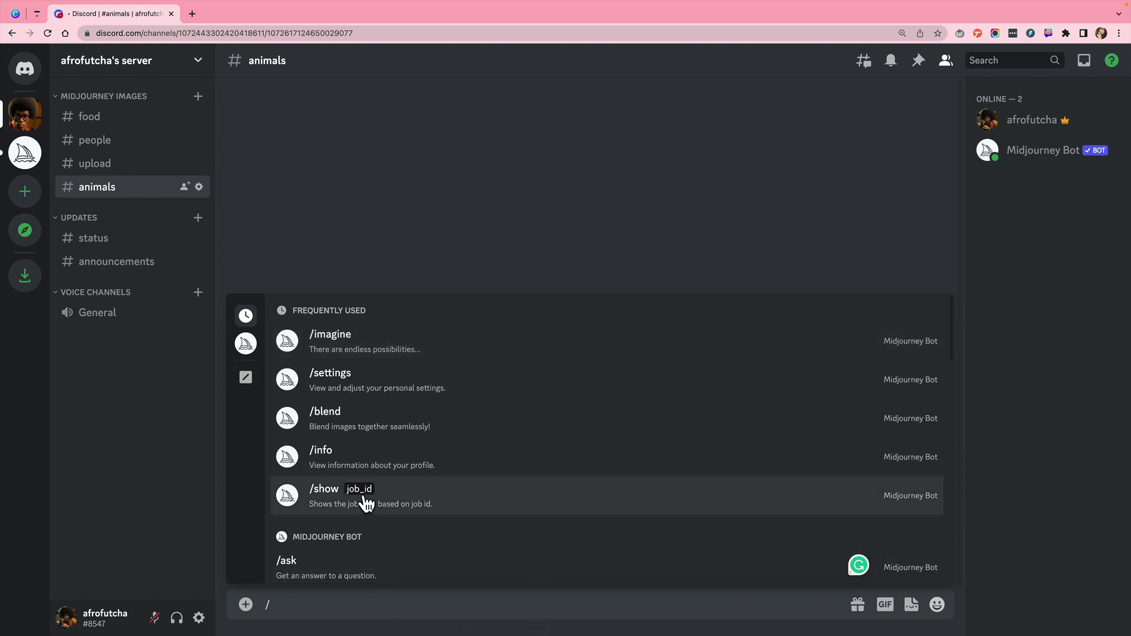
click(432, 501)
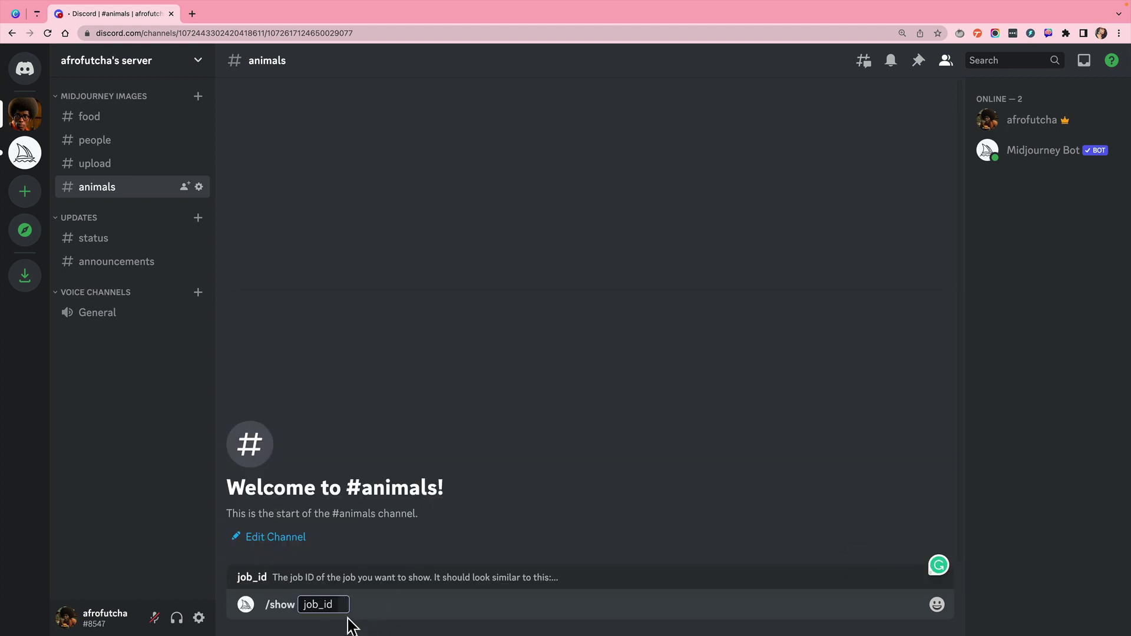
key(super+v)
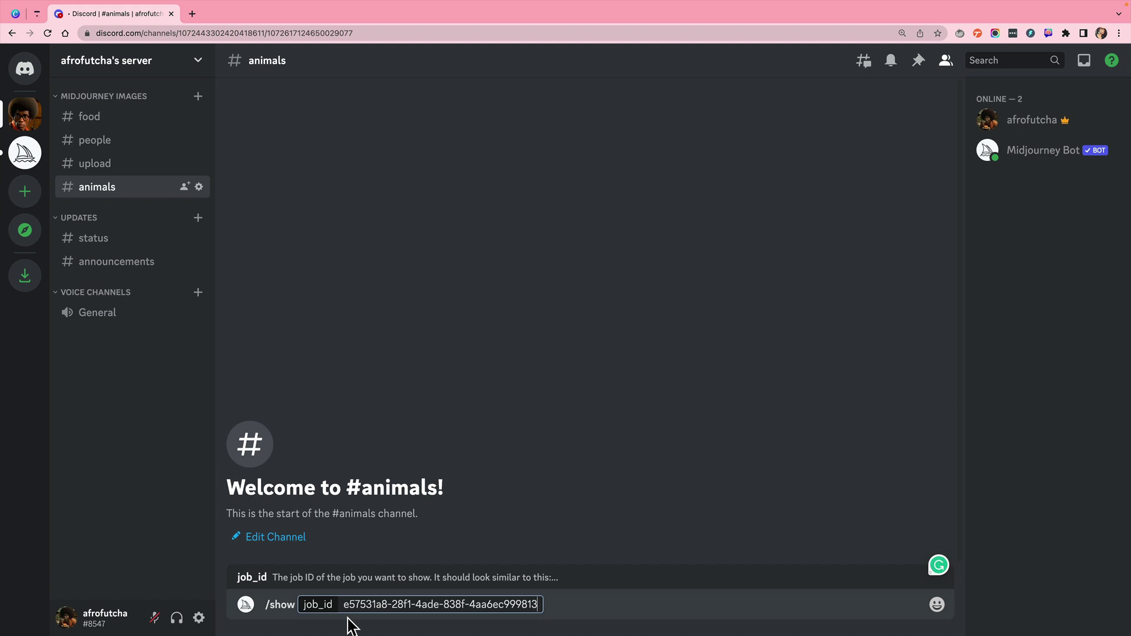
key(Return)
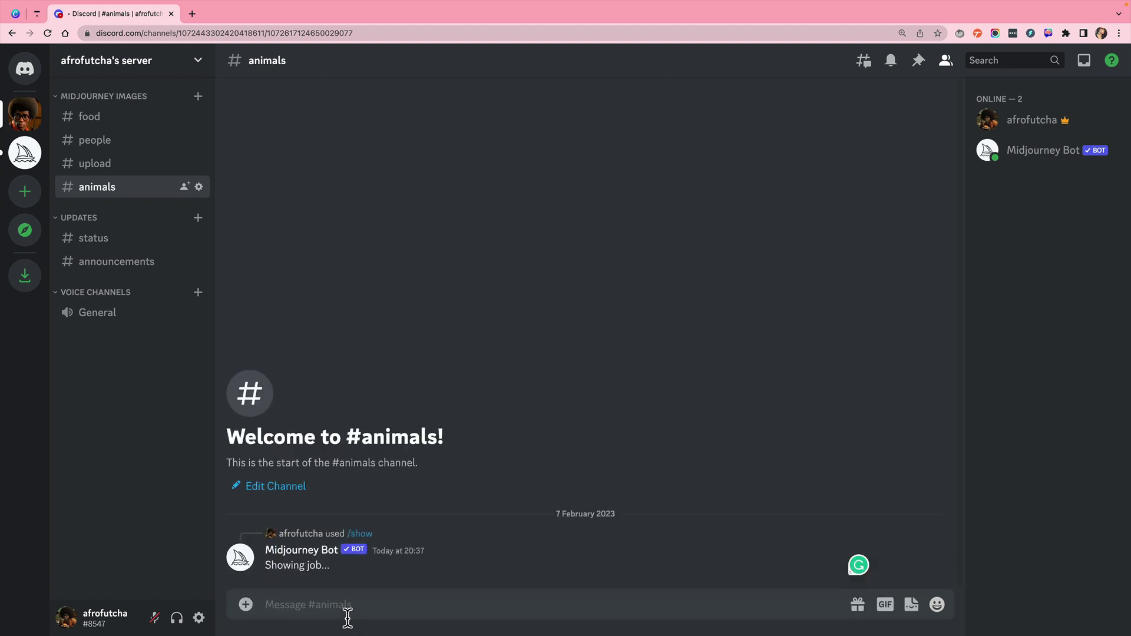